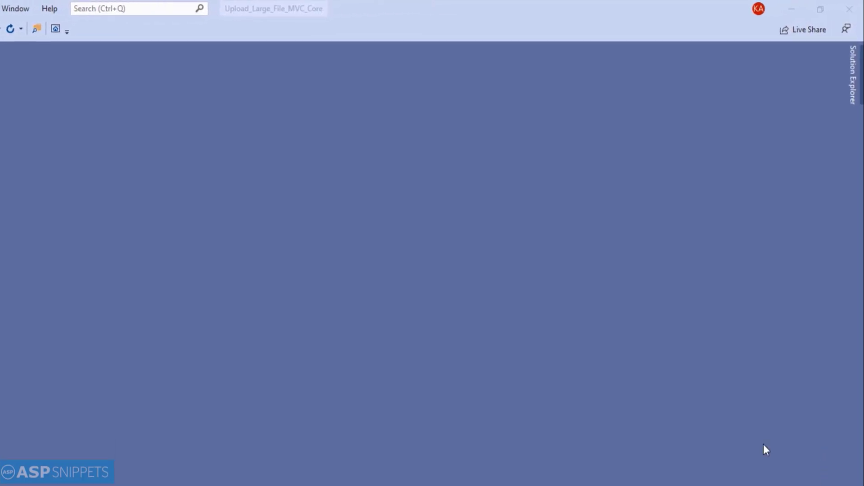
Show the Upload_Large_File_MVC_Core project's folders in Solution Explorer
left_click(852, 74)
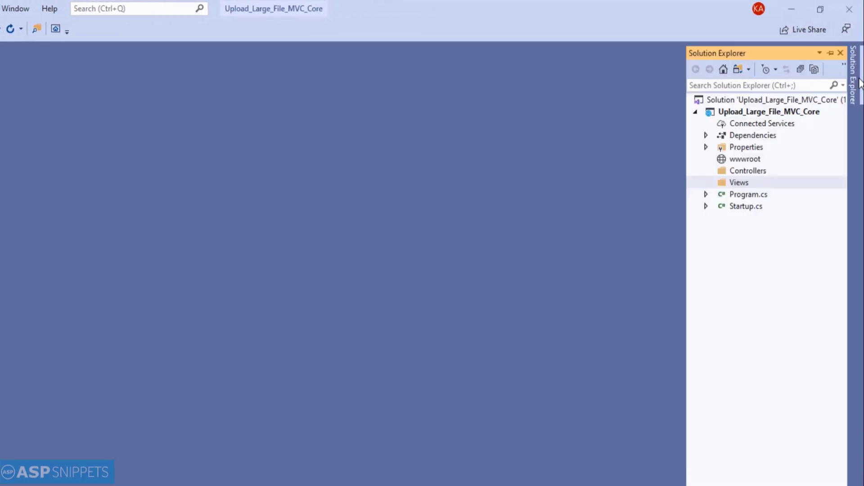
Create HomeController.cs in Controllers from the MVC Controller - Empty template
right_click(751, 171)
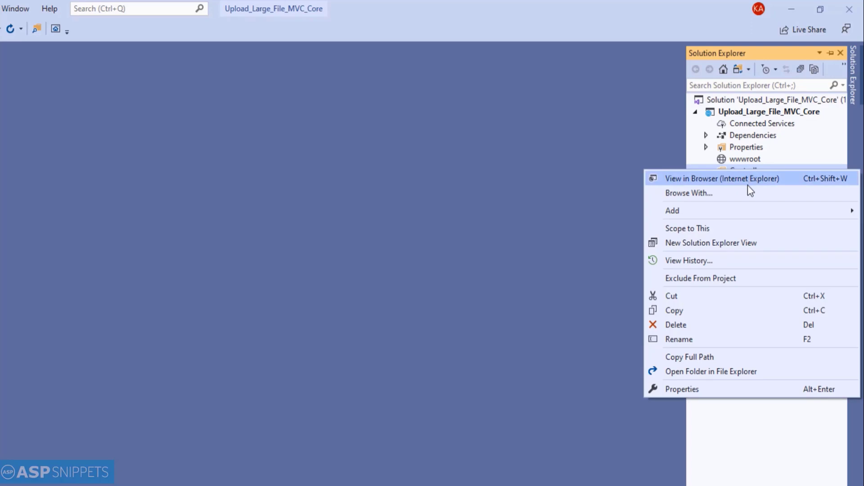
mouse_move(703, 211)
left_click(472, 211)
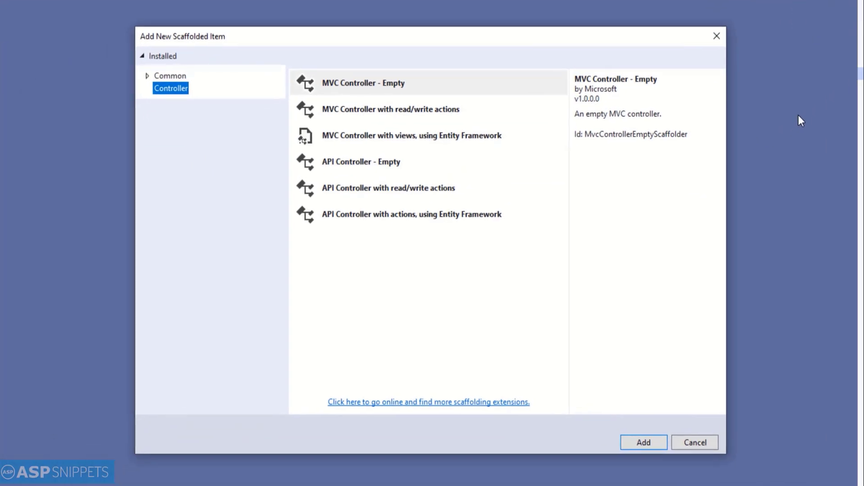
left_click(420, 88)
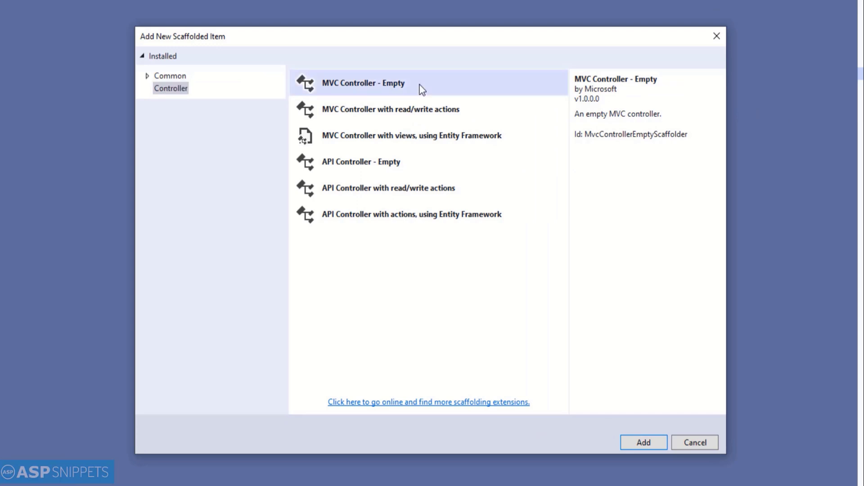
left_click(642, 443)
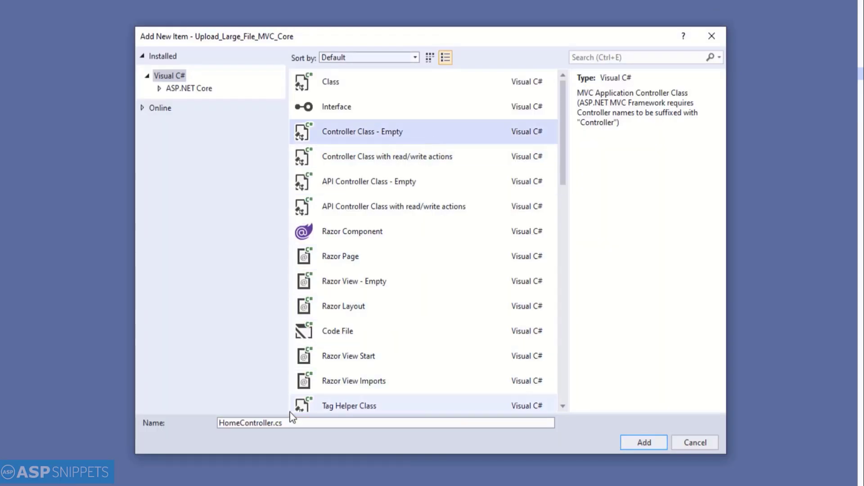
left_click(257, 423)
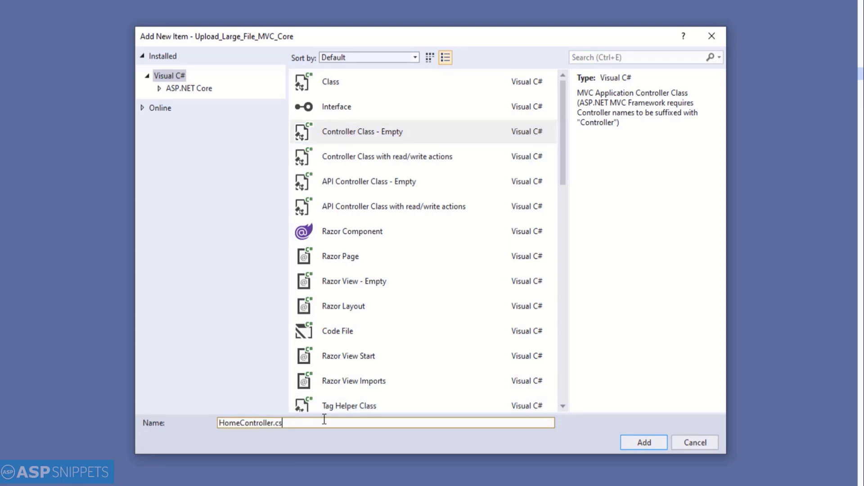
left_click(643, 442)
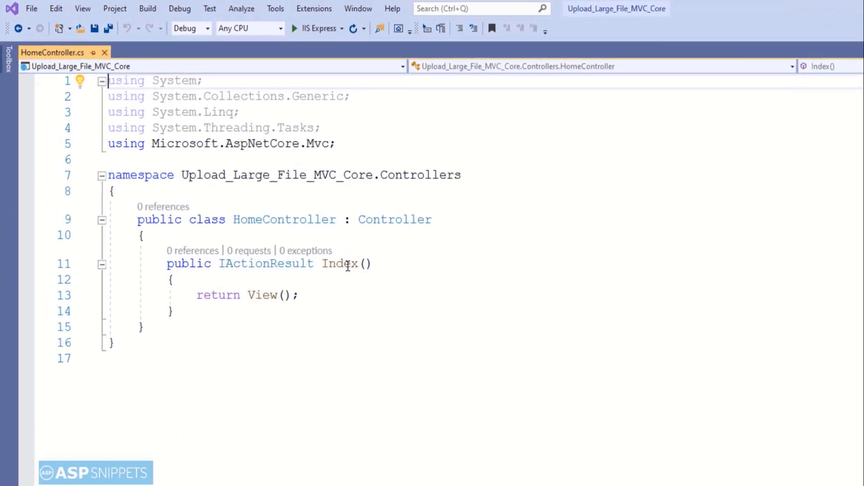
Generate an empty Index.cshtml view, without model or layout, for the Index action
right_click(351, 265)
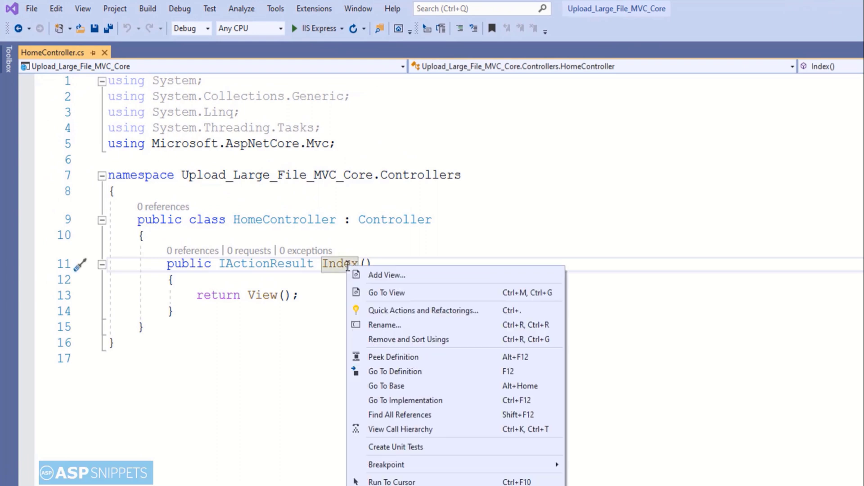
left_click(417, 277)
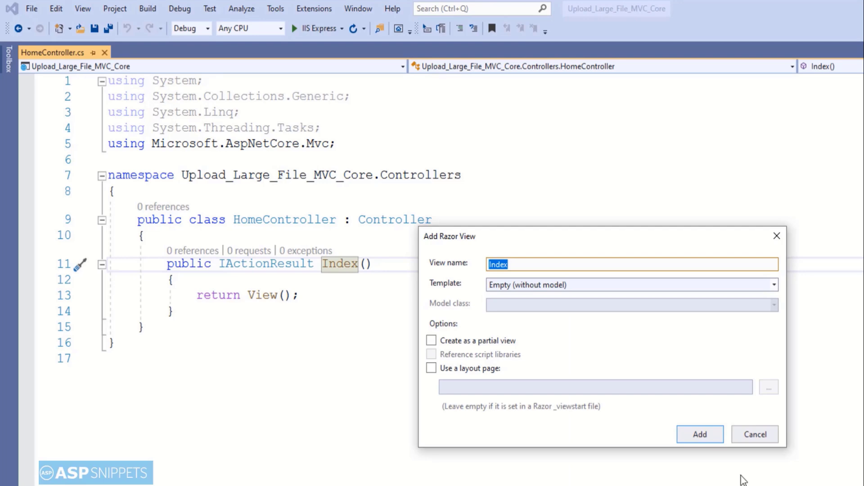
left_click(699, 434)
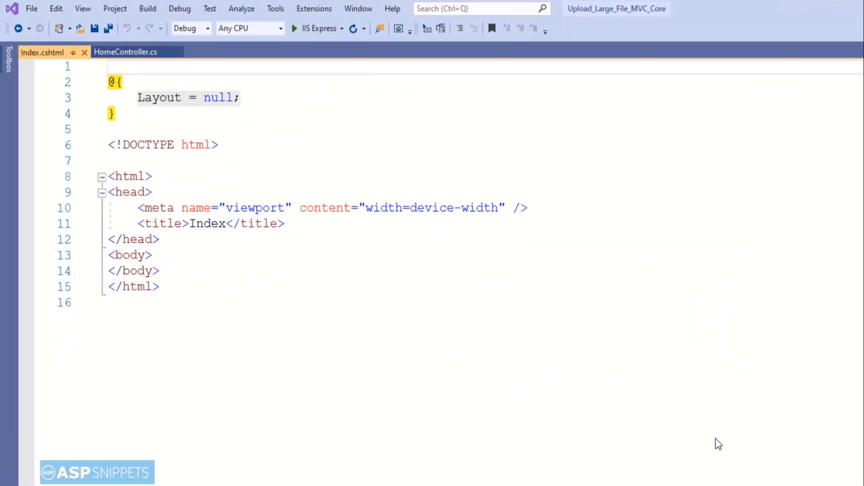
type("@add")
key("Tab")
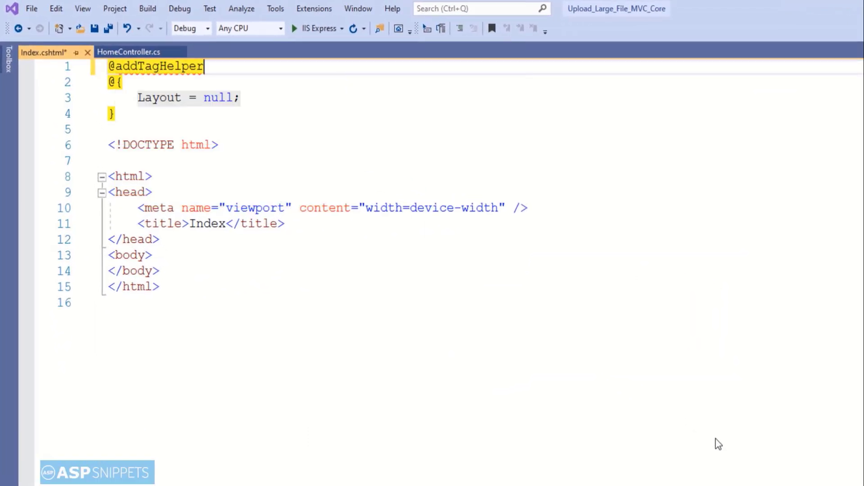
type("*, Microsoft.AspNetcore.Mvc.TagHelpers")
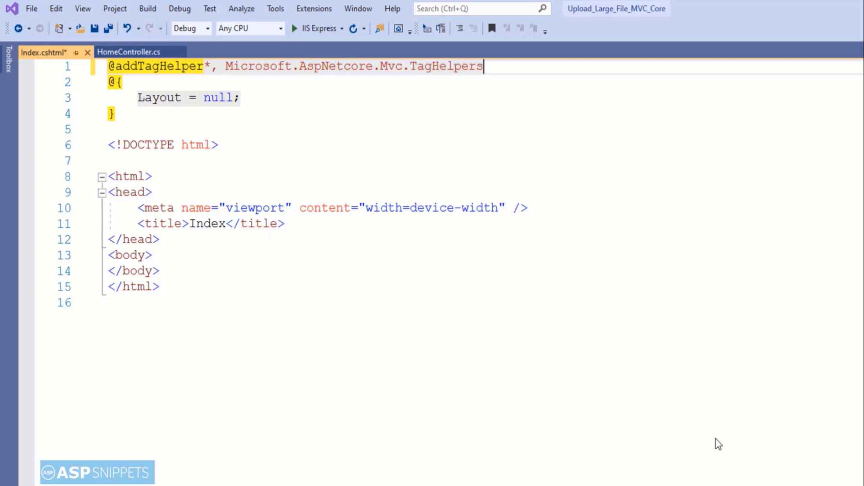
key("Return")
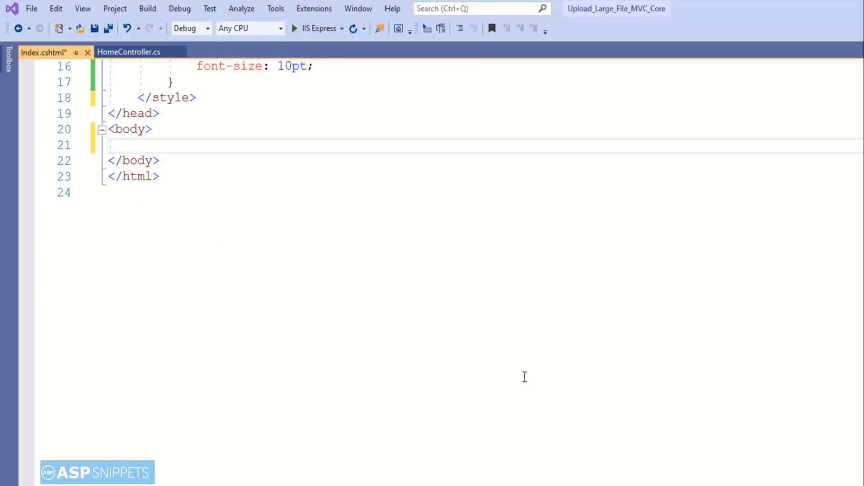
type("<form metho")
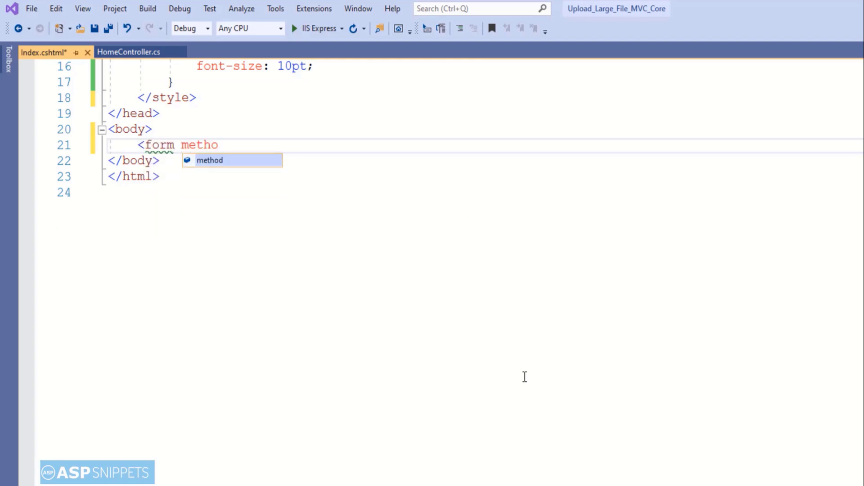
type("d=\"")
type("post")
Write a form tag: method post, enctype multipart/form-data, asp-controller Home, asp-action Index
key("Right")
type("enctype=\"")
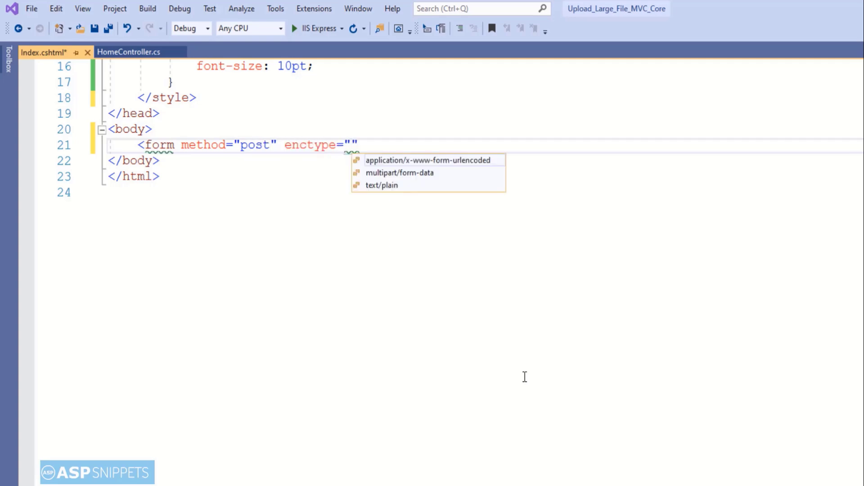
type("mul")
key("Escape")
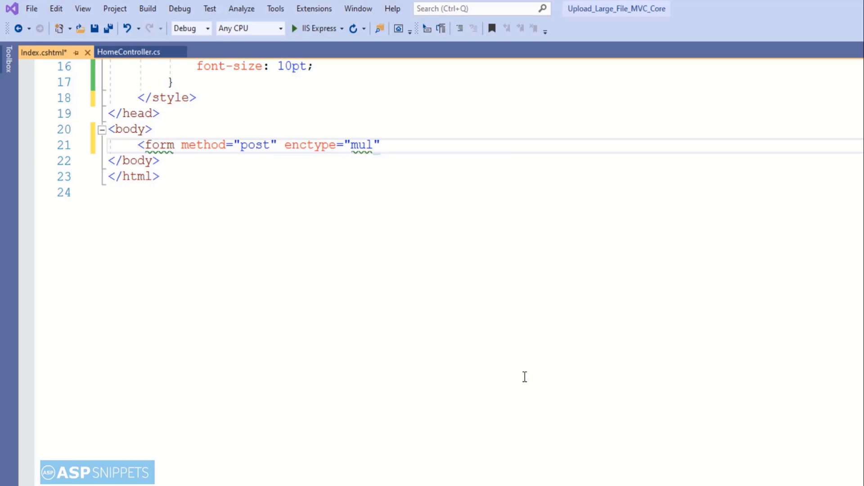
key("Tab")
key("End")
type("asp-controller=\"")
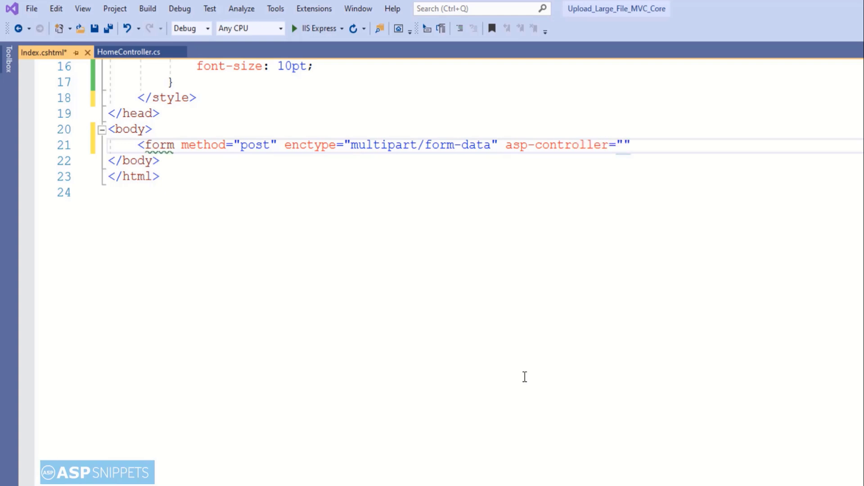
type("Home")
key("Right")
key("Return")
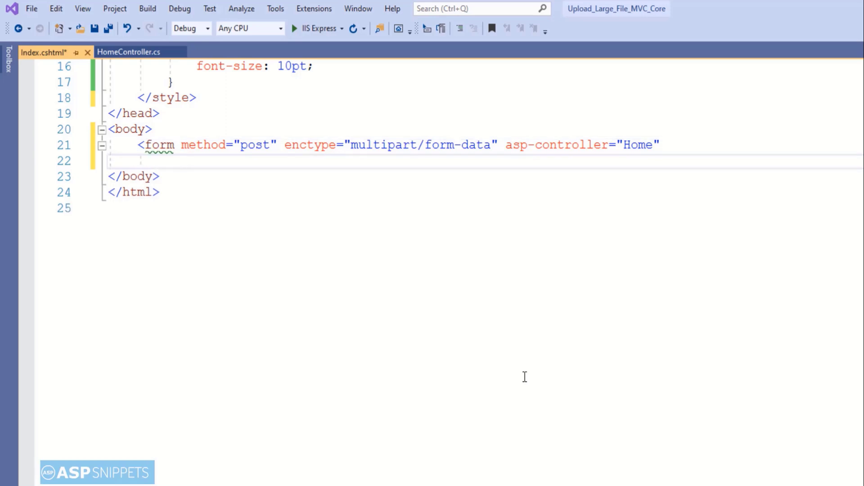
type("asp-action=\"")
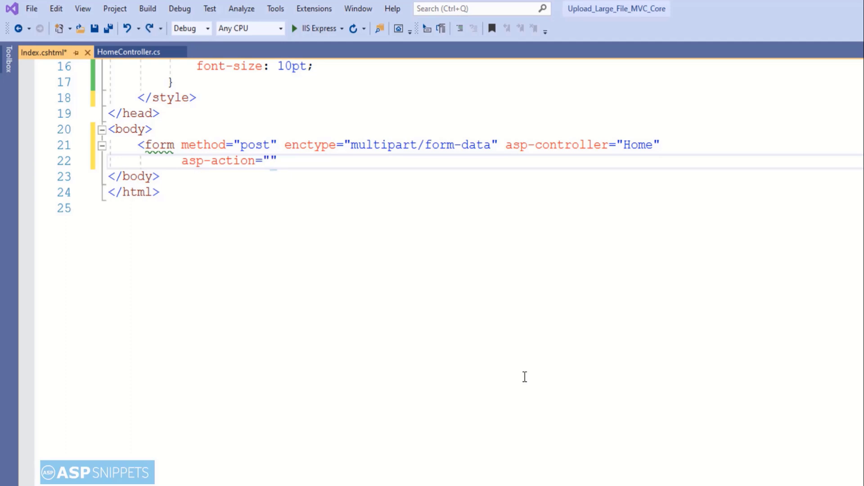
type("Index\"")
type(">")
key("Return")
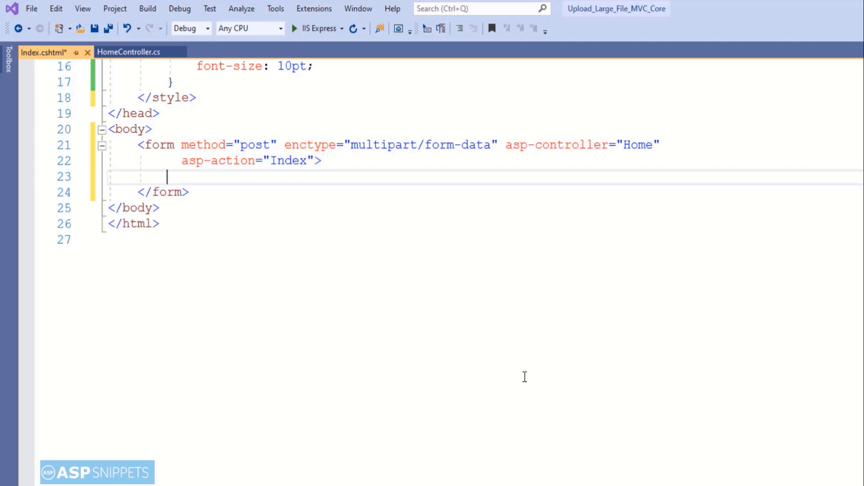
type("<span>")
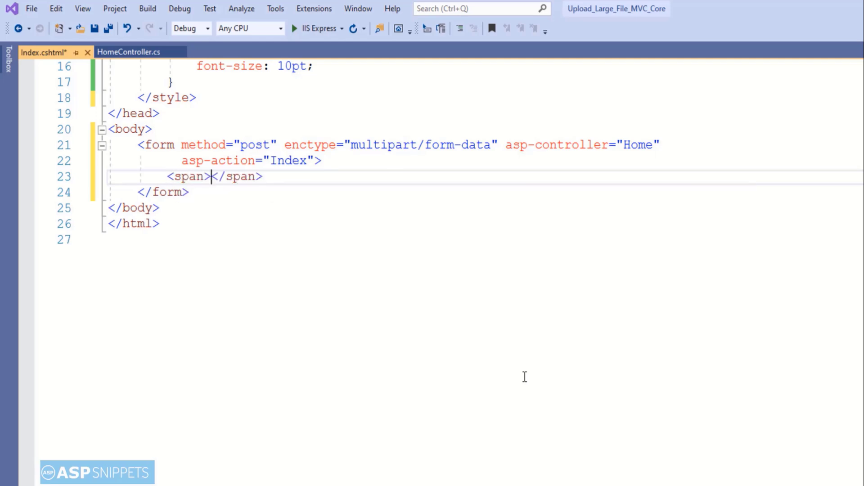
type("Select File:")
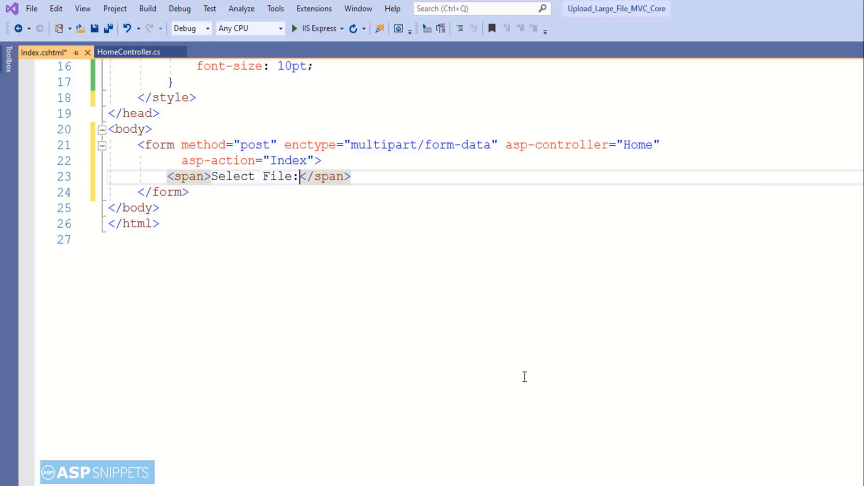
Add the multiple-file postedFiles input after the "Select File:" label and save
key("End")
key("Return")
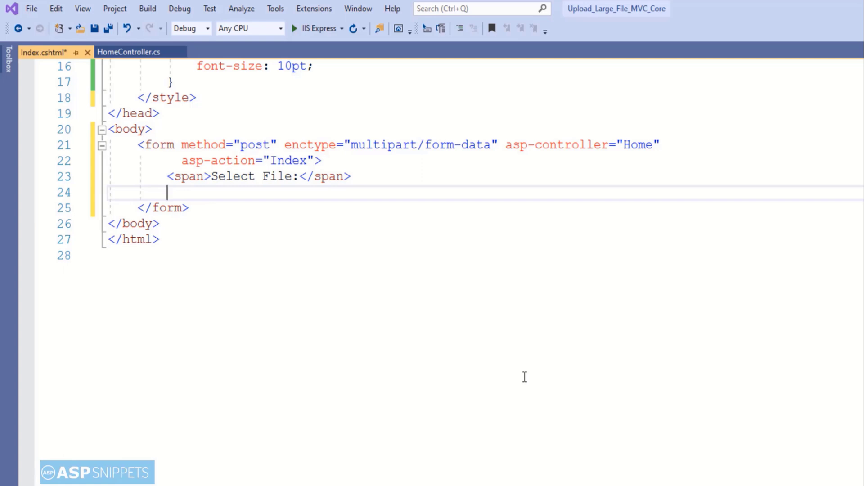
type("<input")
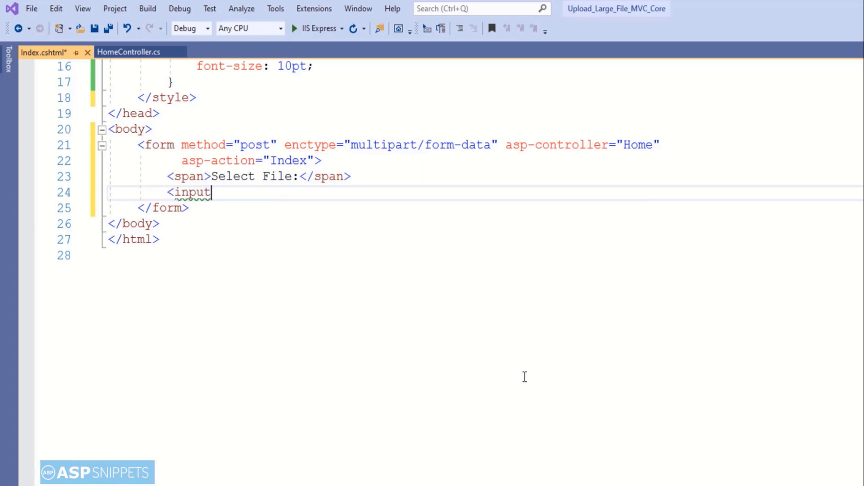
type(" type=\"file")
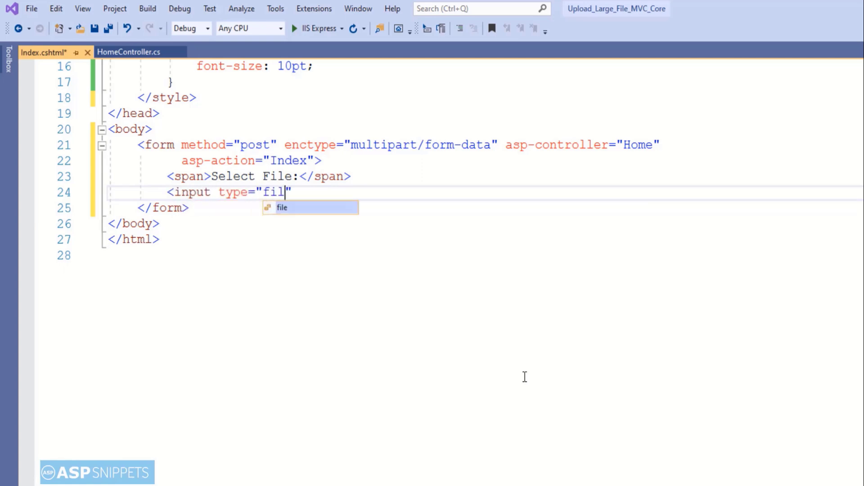
type("\"")
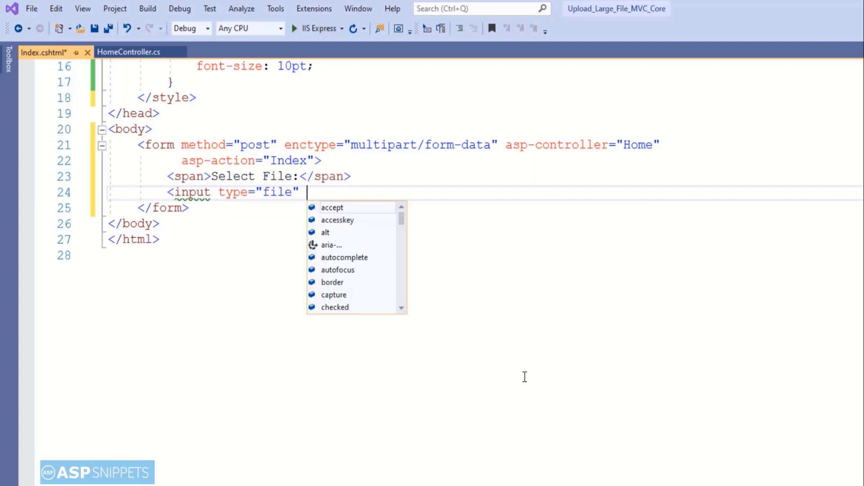
type(" name=\"postedFiles\"")
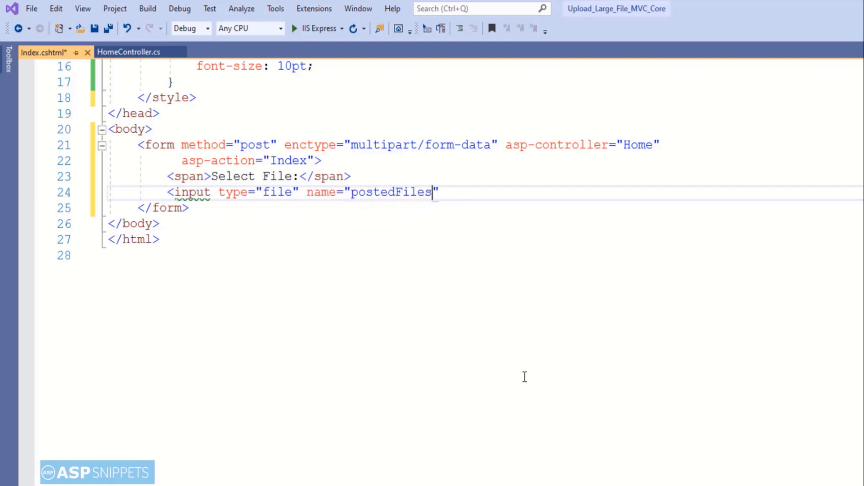
type(" multiple/>")
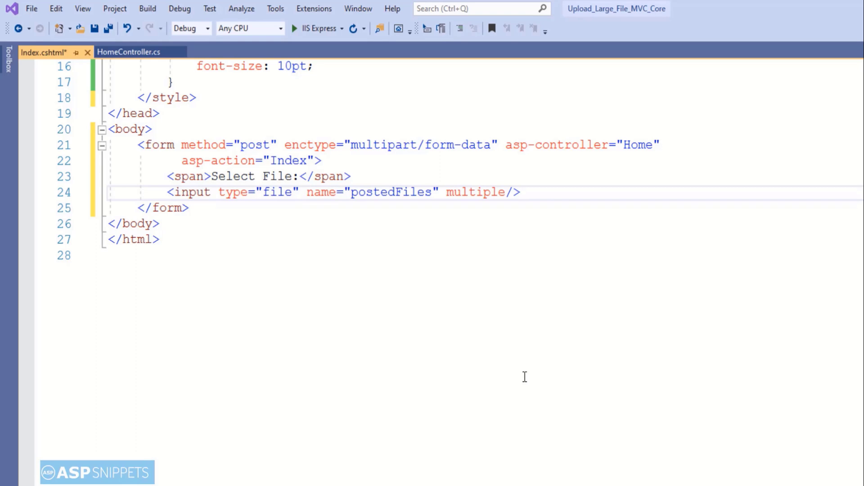
key("ctrl+s")
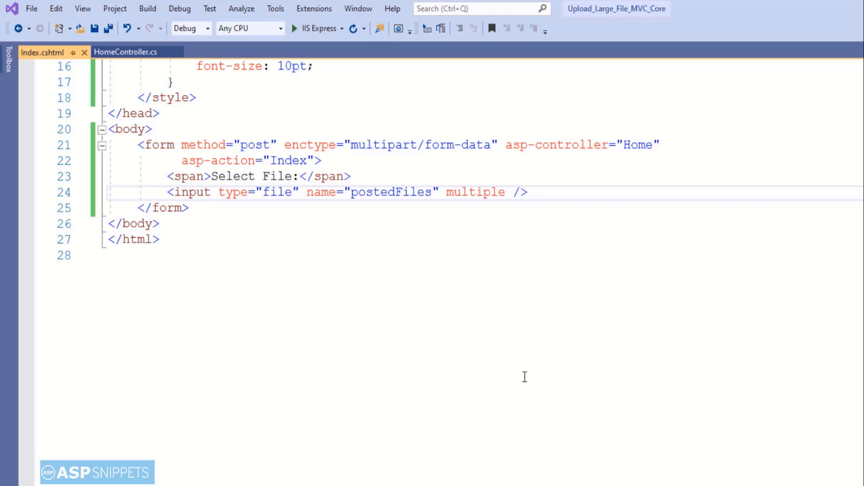
Add an Upload submit button below the file input and save Index.cshtml
key("Return")
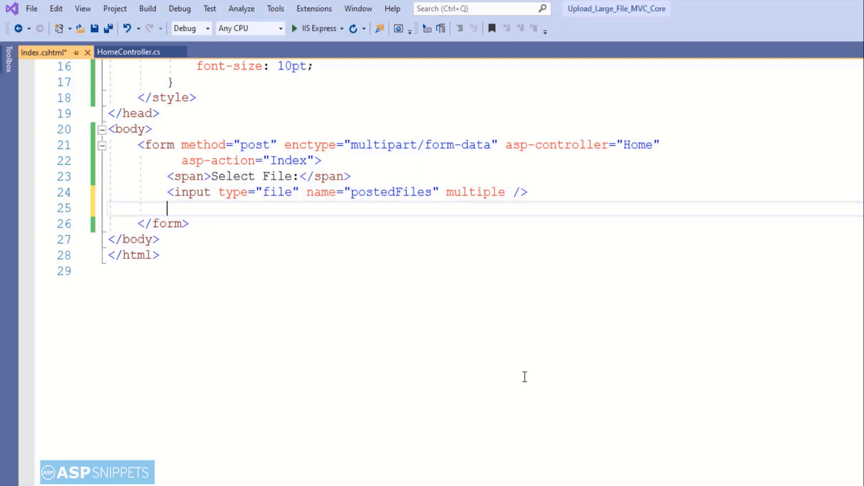
type("<input type=\"su")
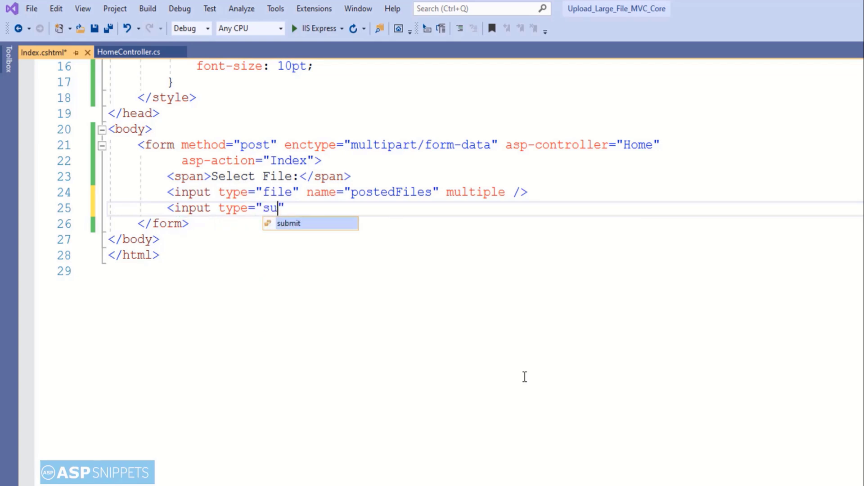
type("bmit\"")
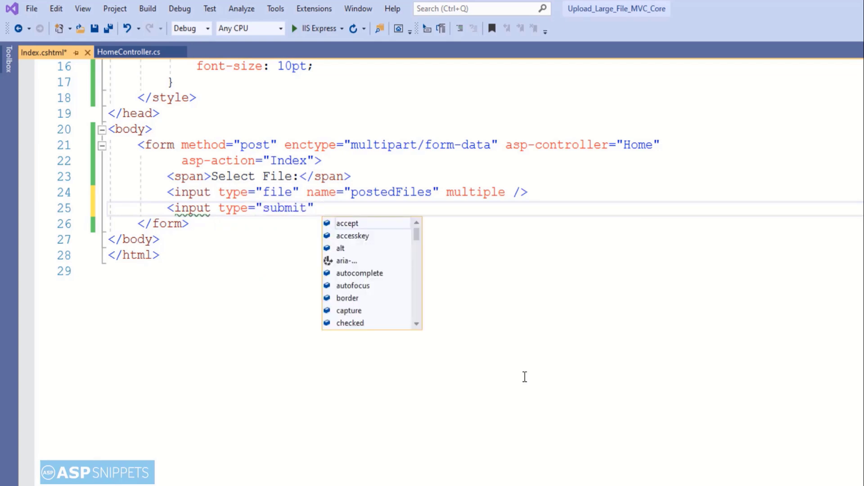
key("Escape")
type("value=\"Upload\" />")
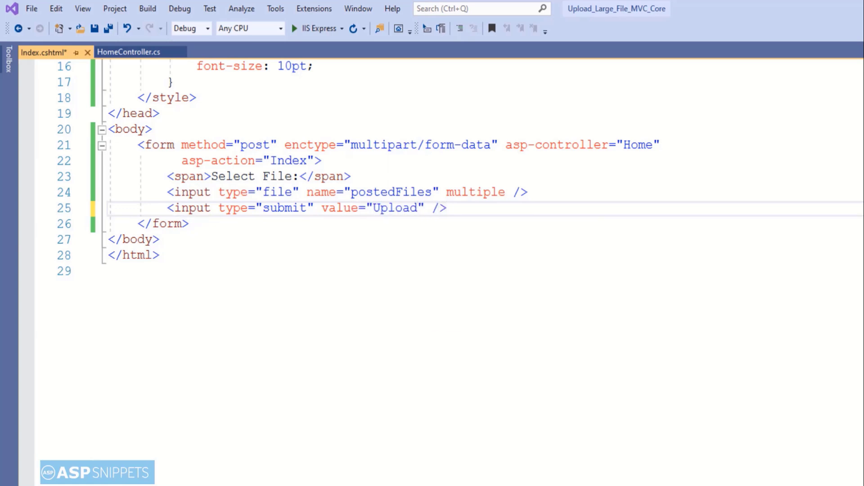
key("ctrl+s")
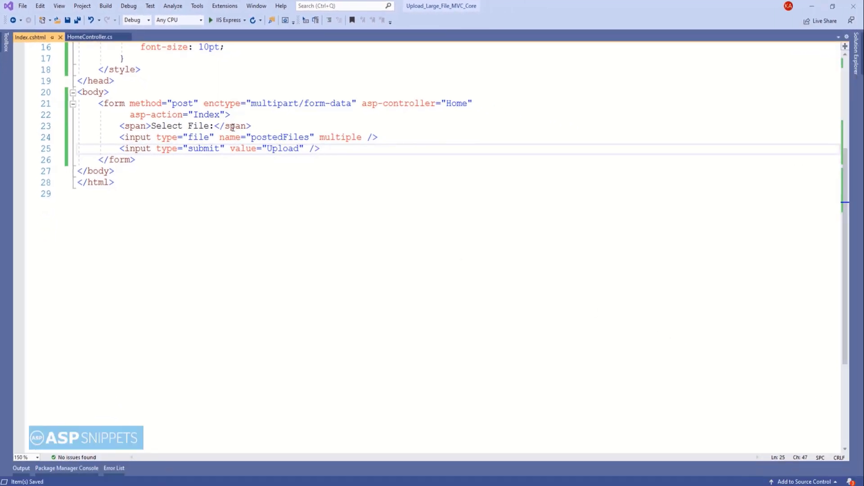
Add using System.IO, Microsoft.AspNetCore.Http and Microsoft.AspNetCore.Hosting to HomeController.cs, then save
left_click(90, 36)
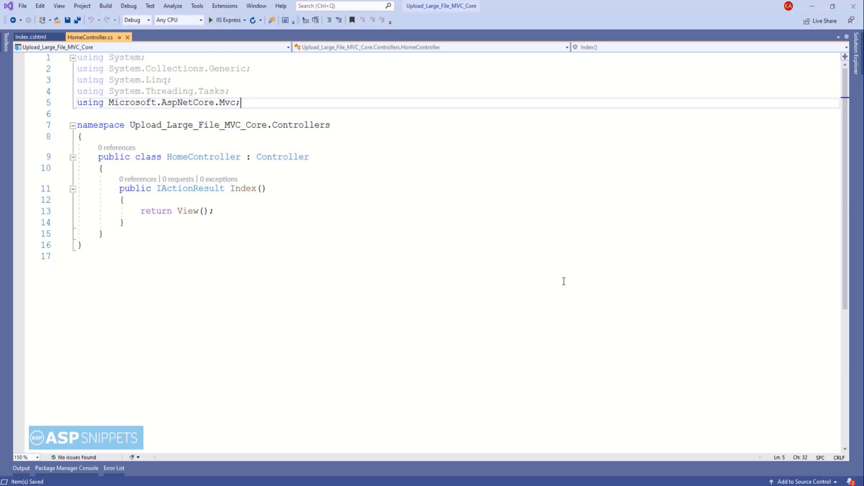
key("ctrl+Return")
type("using System.IO;")
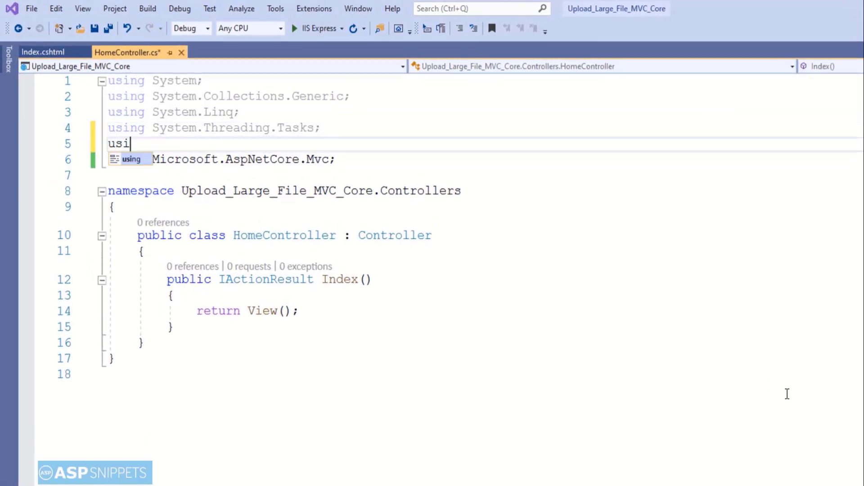
key("Down")
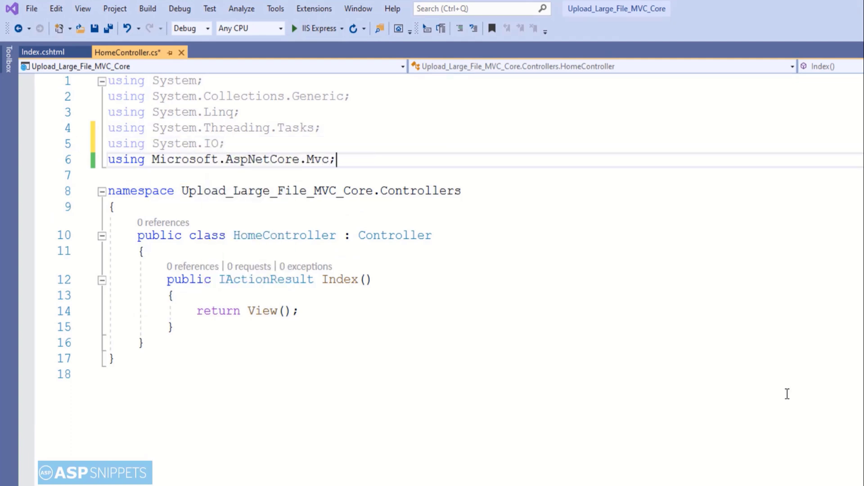
key("End")
key("Return")
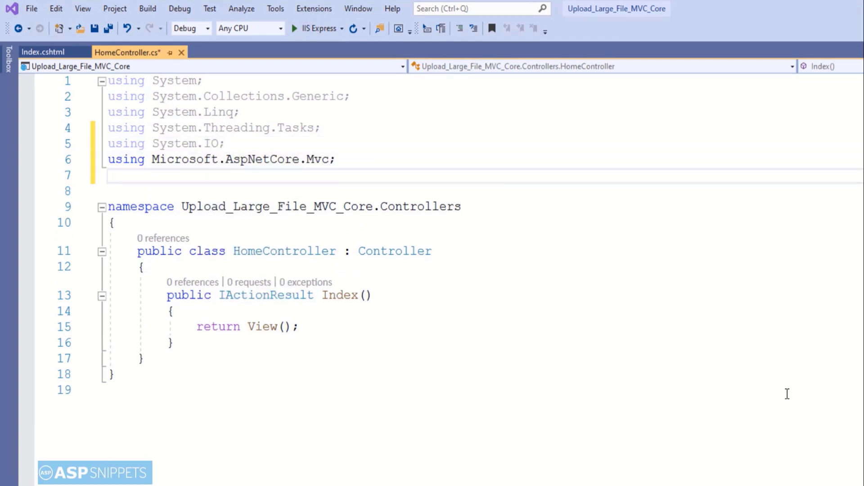
type("using Microsoft.AspNetCore.")
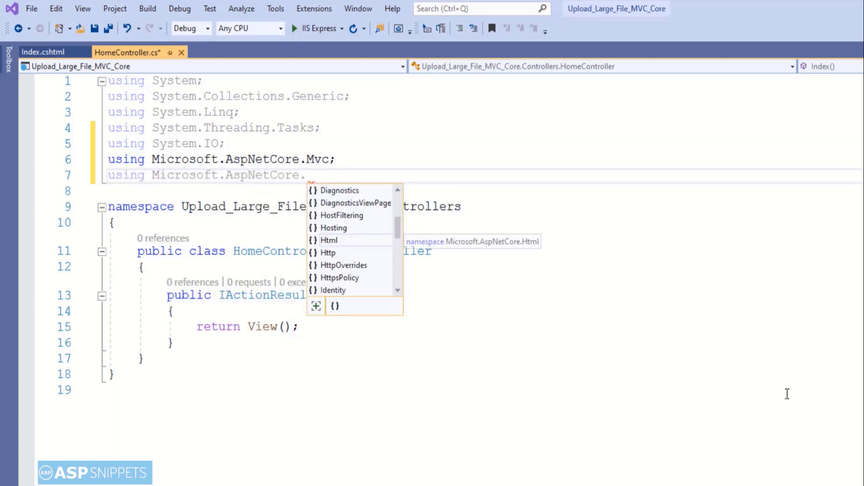
type("Http;")
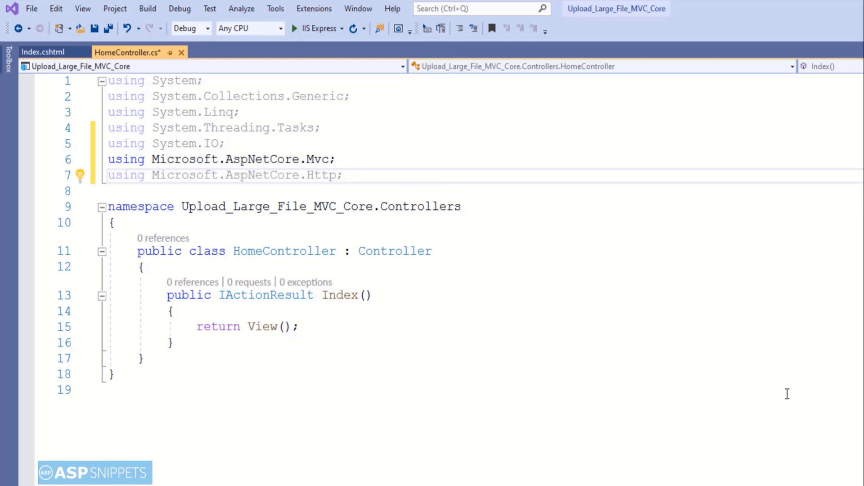
key("Return")
type("u")
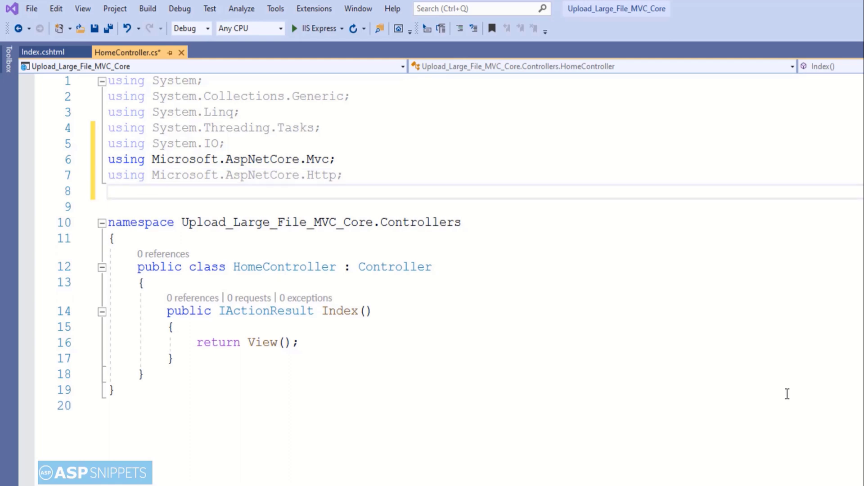
type("sing Mic")
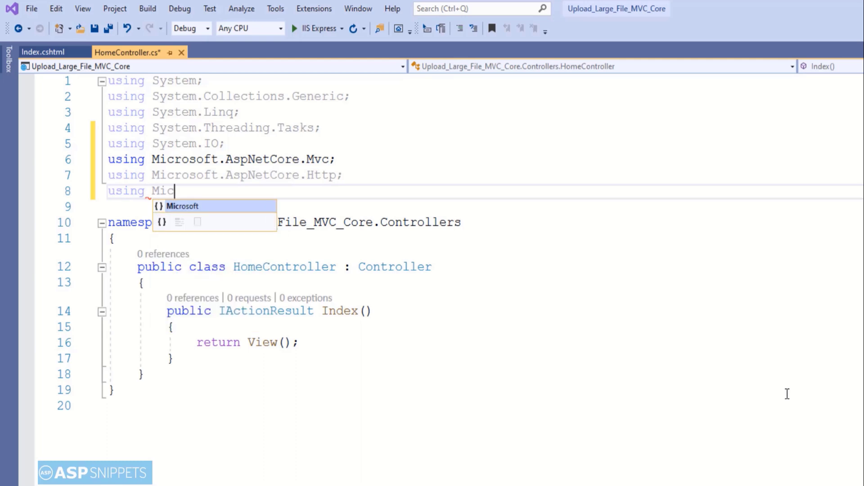
type("rosoft.")
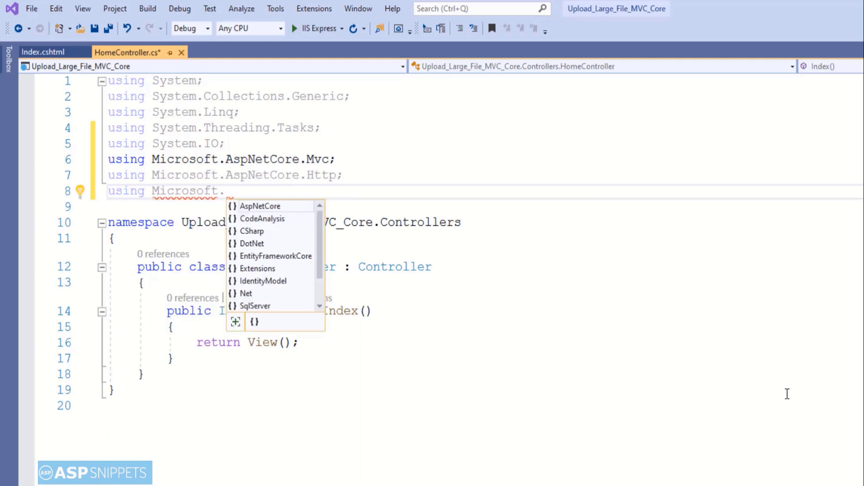
type("As")
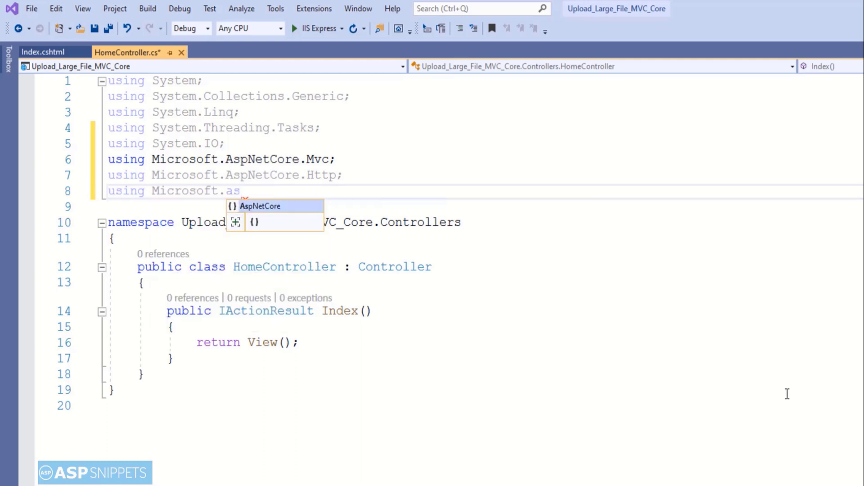
type("pNetCore.Hos")
key("Down")
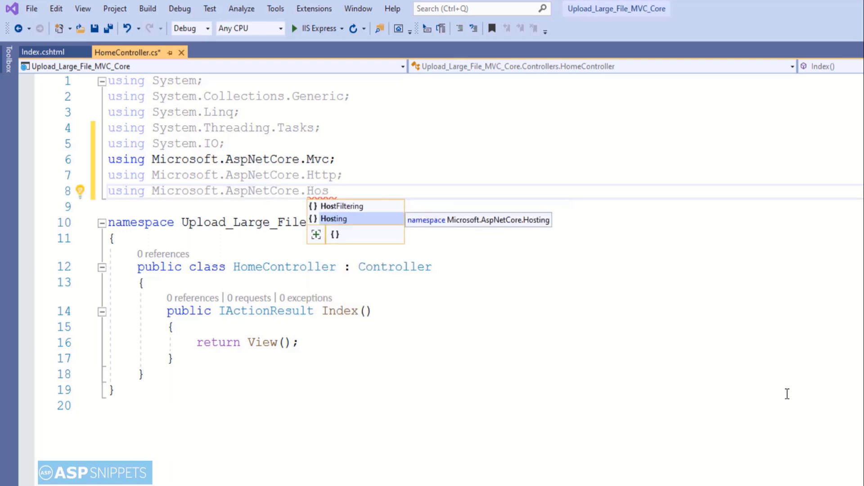
type("ting;")
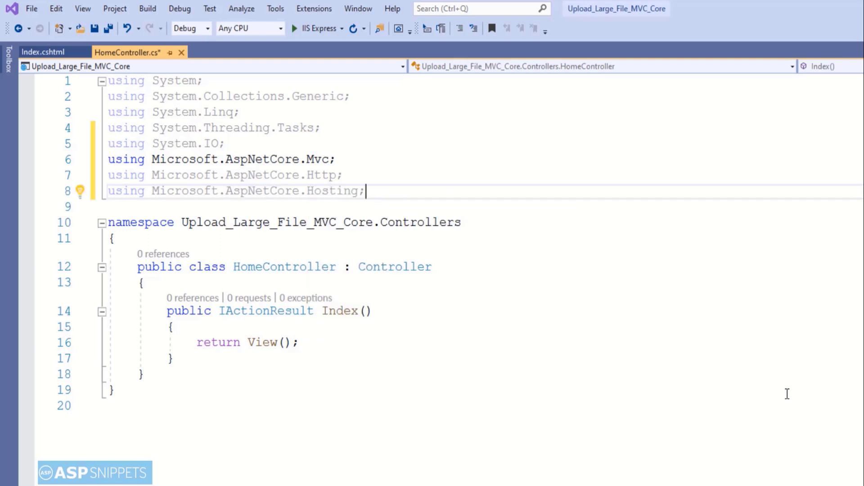
key("ctrl+s")
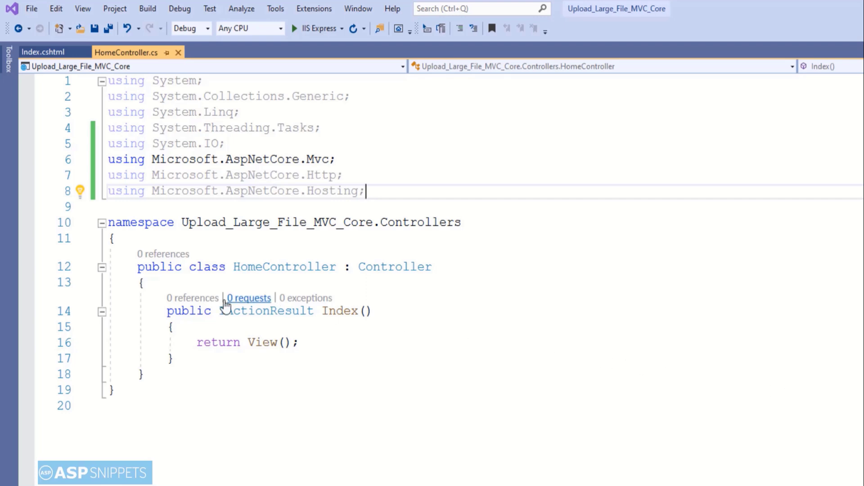
Declare a private IHostingEnvironment Environment field in HomeController
left_click(191, 282)
key("Return")
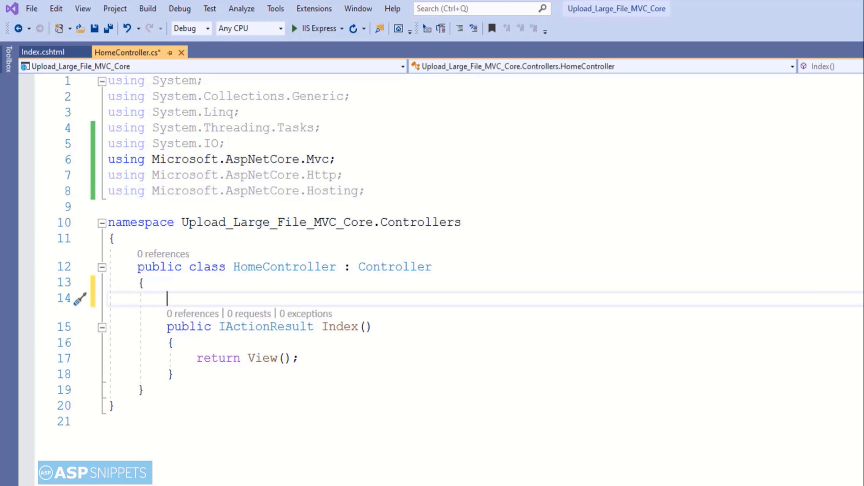
type("private ")
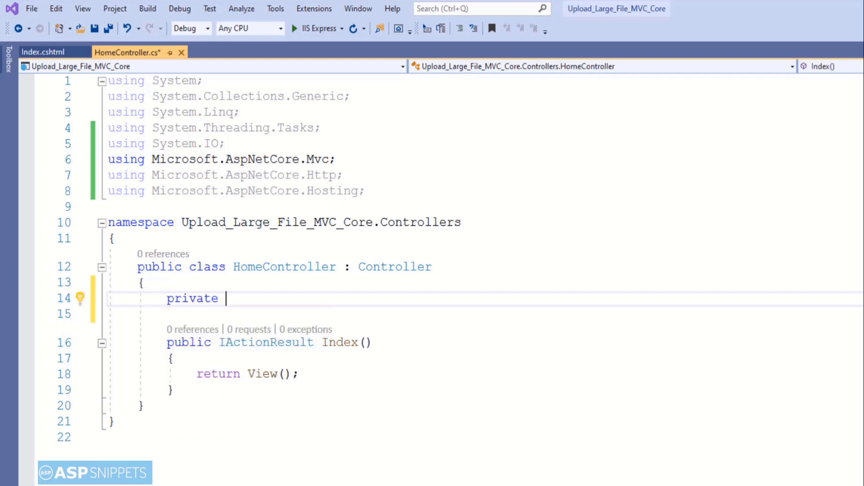
type("Ihosti")
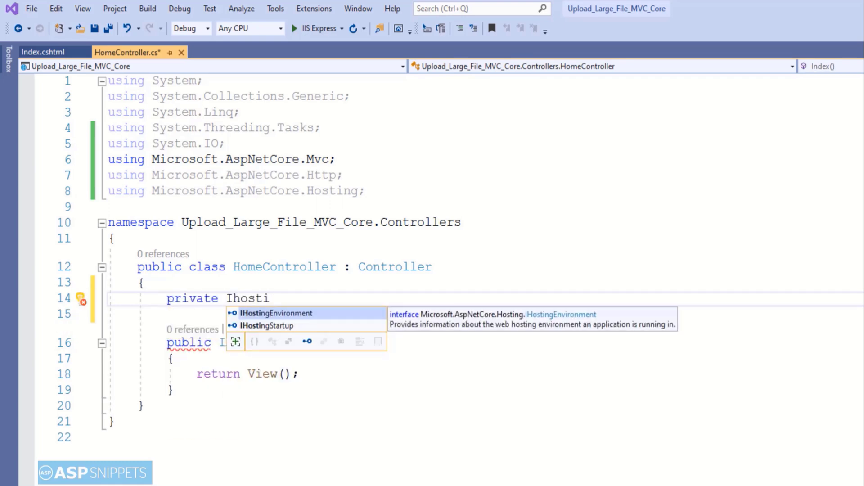
key("Tab")
type("Envir")
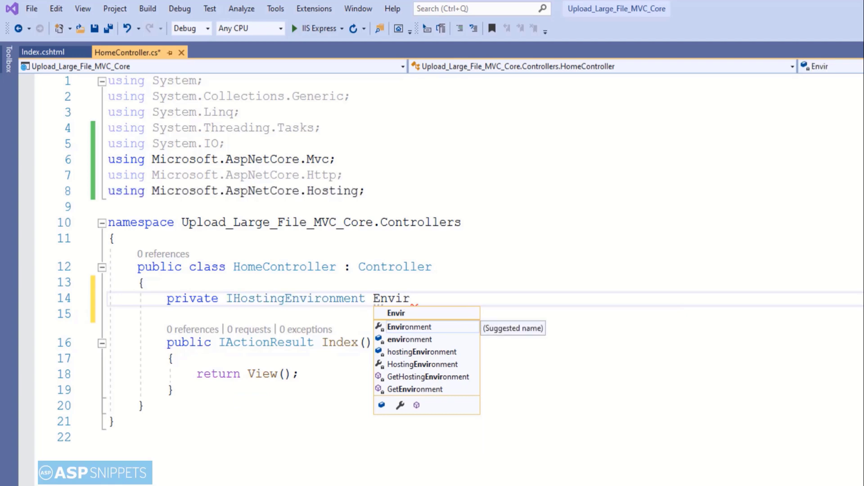
key("Tab")
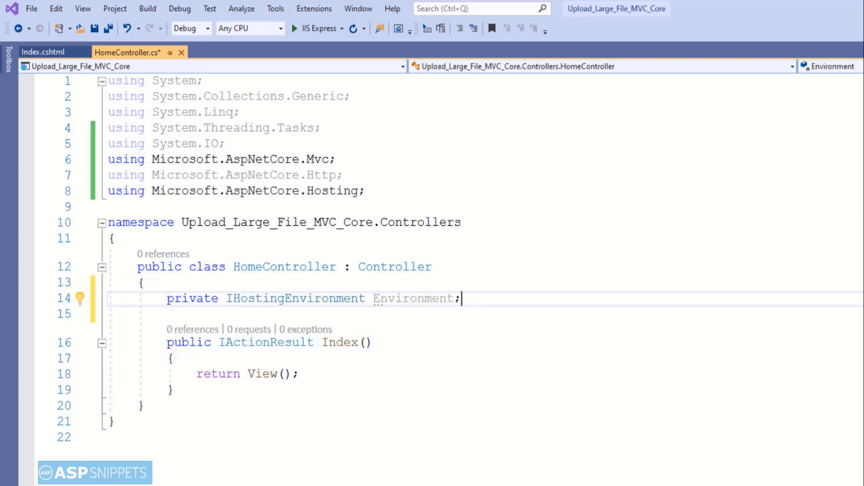
key("Return")
key("Return")
scroll(432, 270, "down", 3)
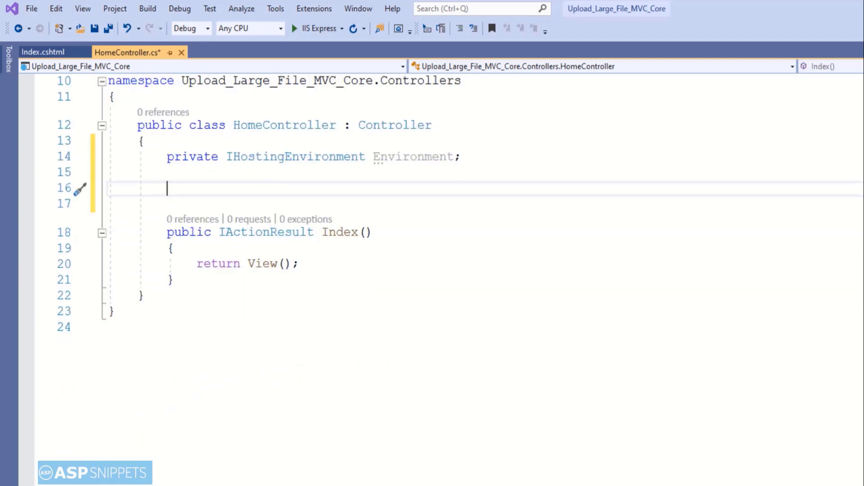
type("public ")
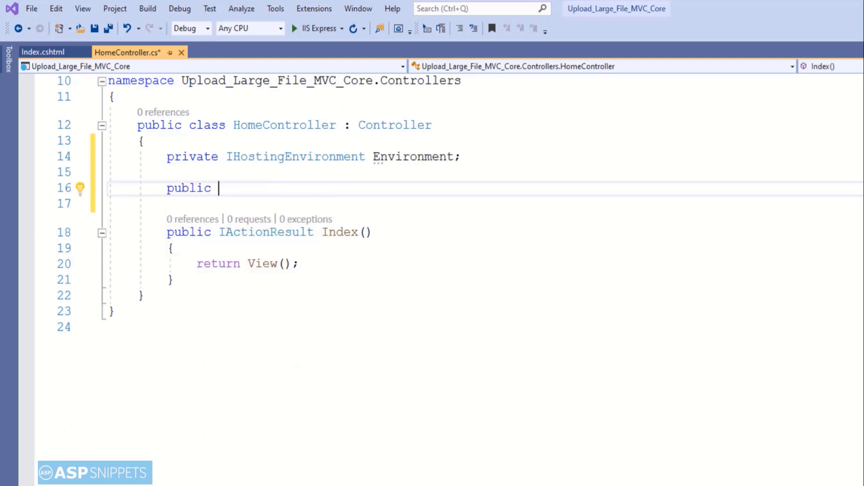
type("HomeCon")
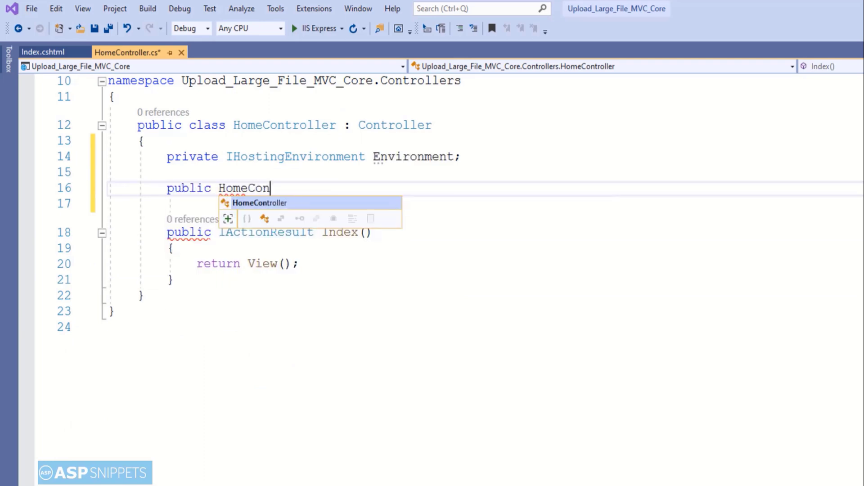
Add a HomeController(IHostingEnvironment _environment) constructor setting Environment = _environment, and save
key("Tab")
type("(")
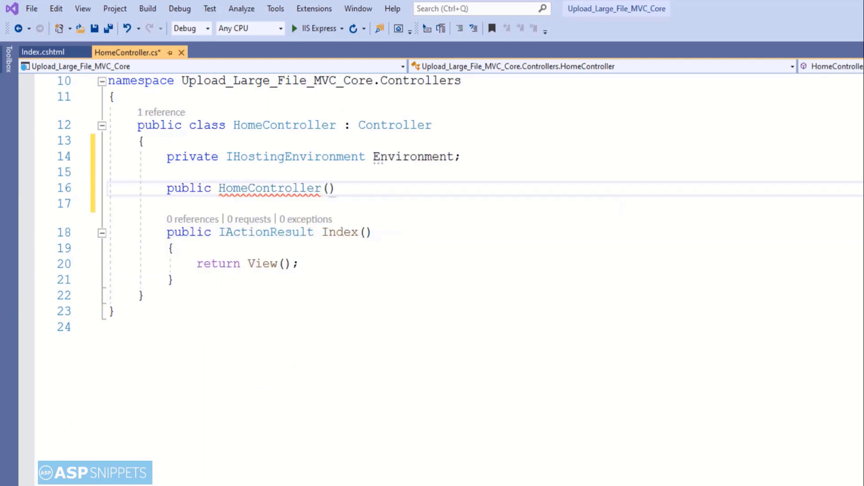
type("Ih")
key("Tab")
type("_environment")
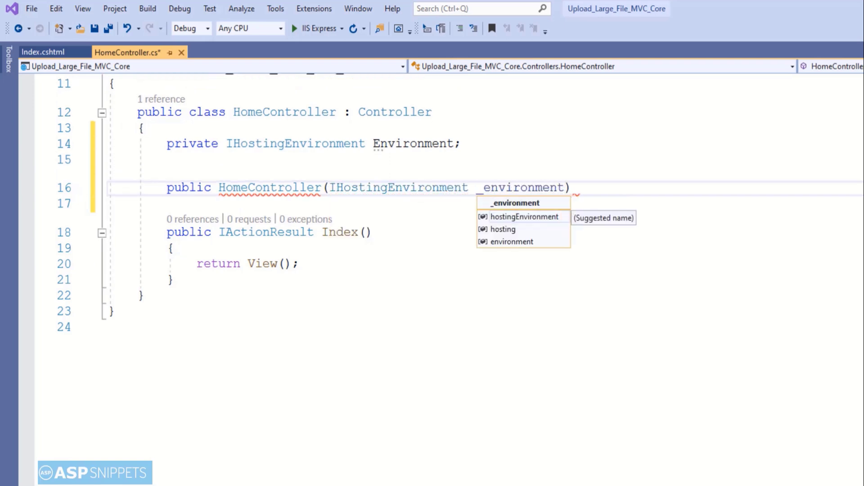
key("End")
key("Return")
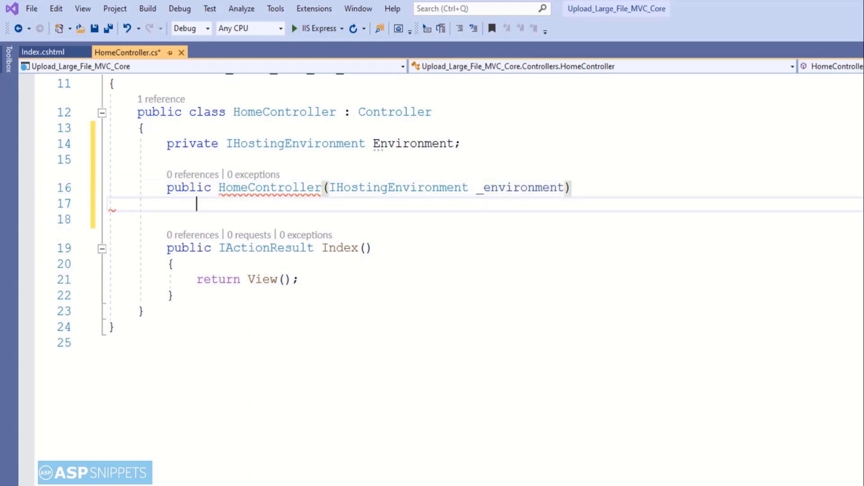
type("{")
key("Return")
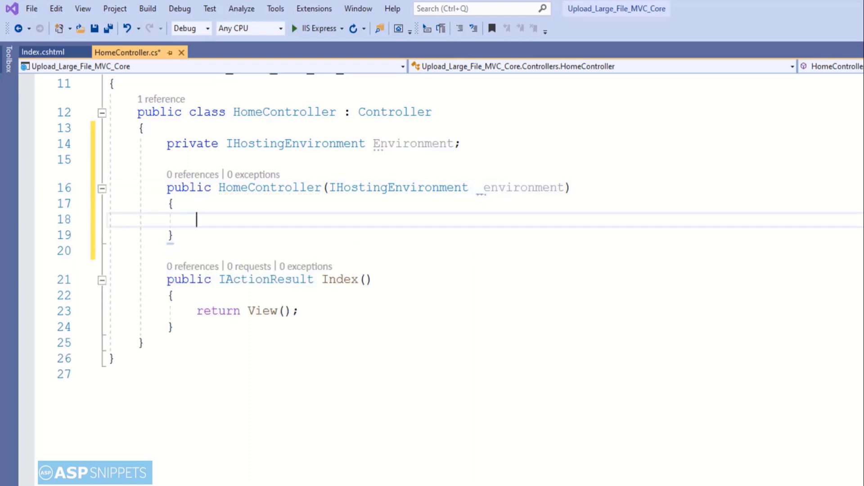
type("E")
key("Tab")
type("= _en")
key("Tab")
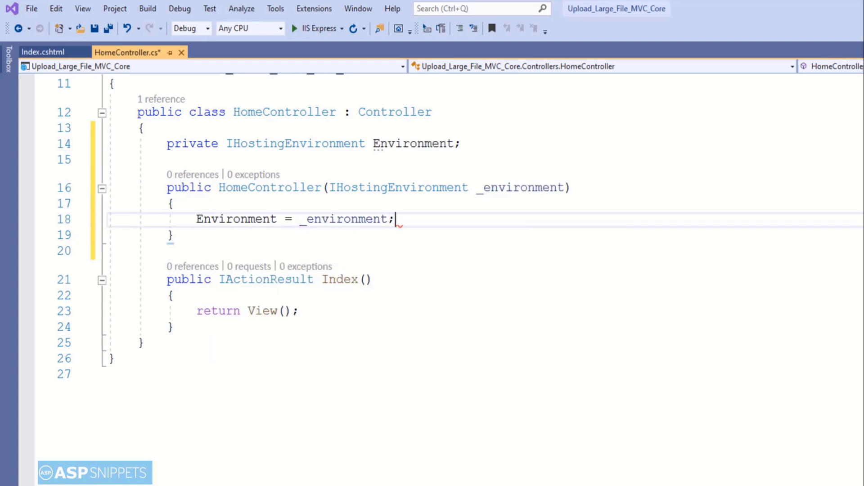
key("ctrl+s")
scroll(351, 283, "down", 5)
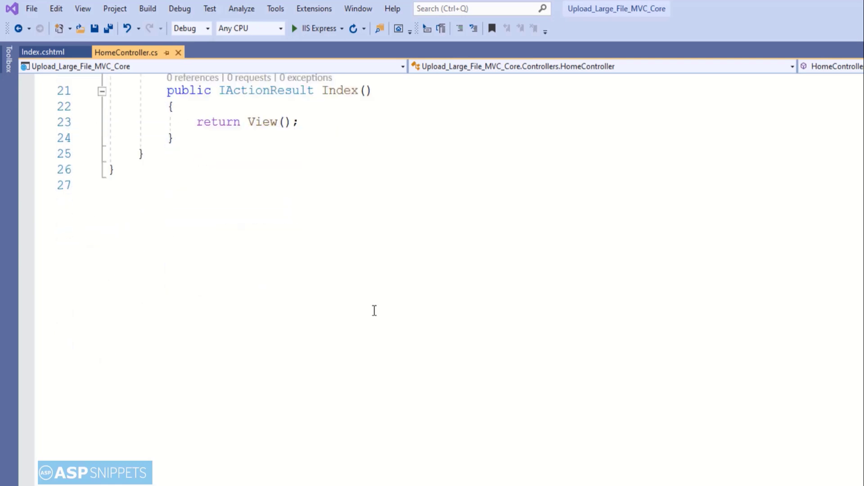
Declare public IActionResult Index(List<IFormFile> postedFiles) below the existing Index action
left_click(188, 141)
key("Return")
key("Return")
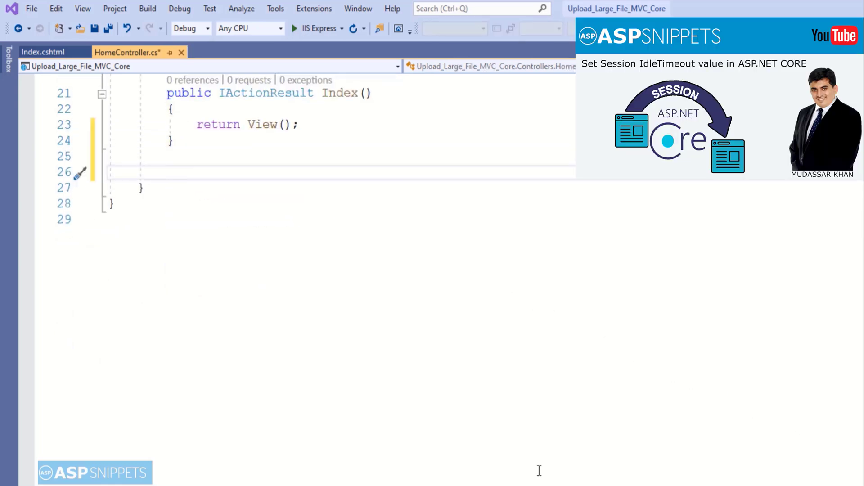
type("public ")
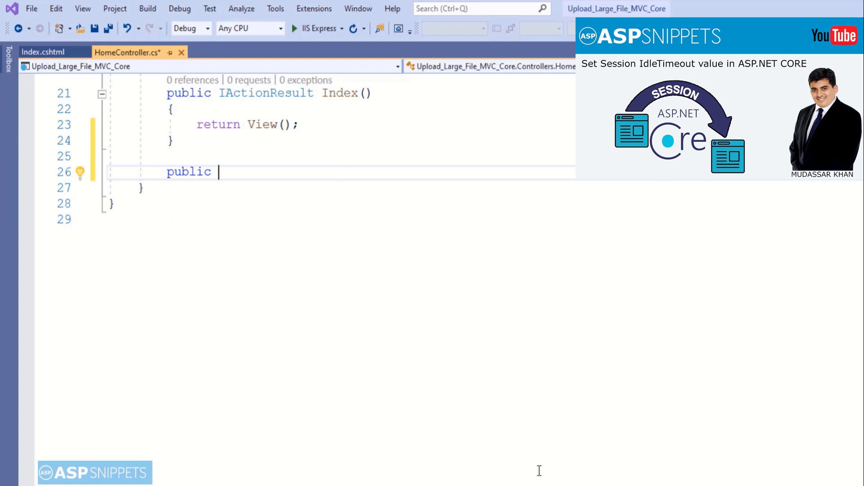
type("Iac")
key("Tab")
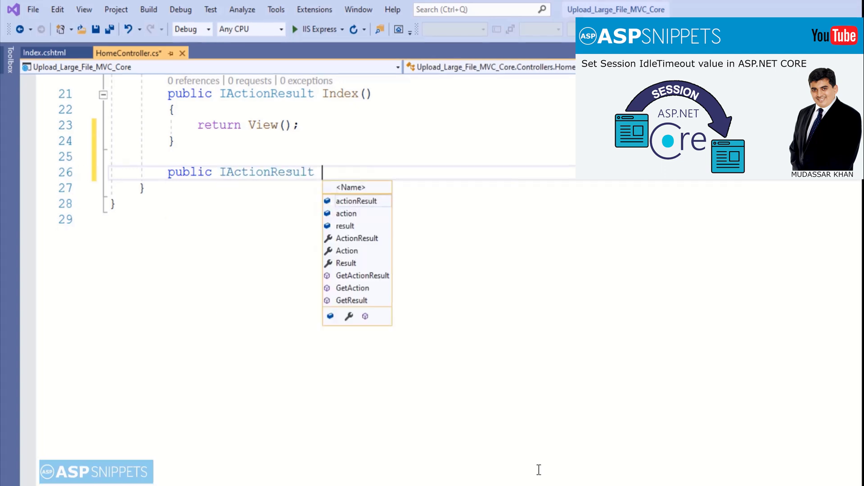
type("Index")
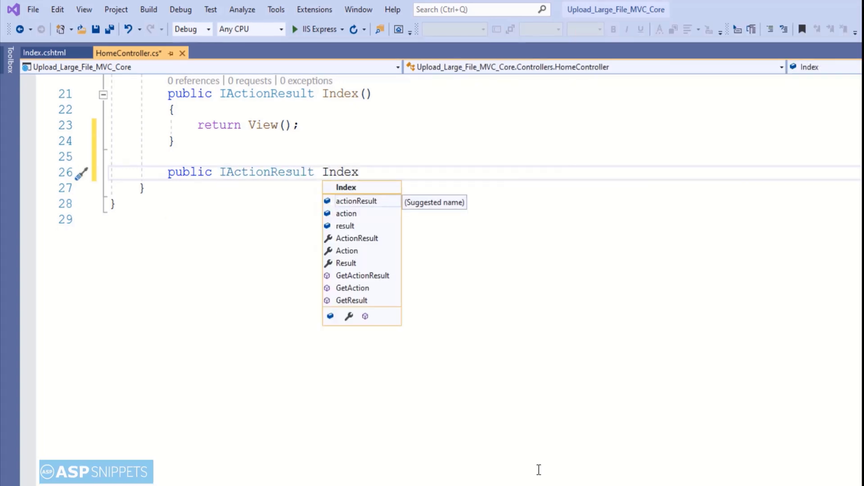
type("(")
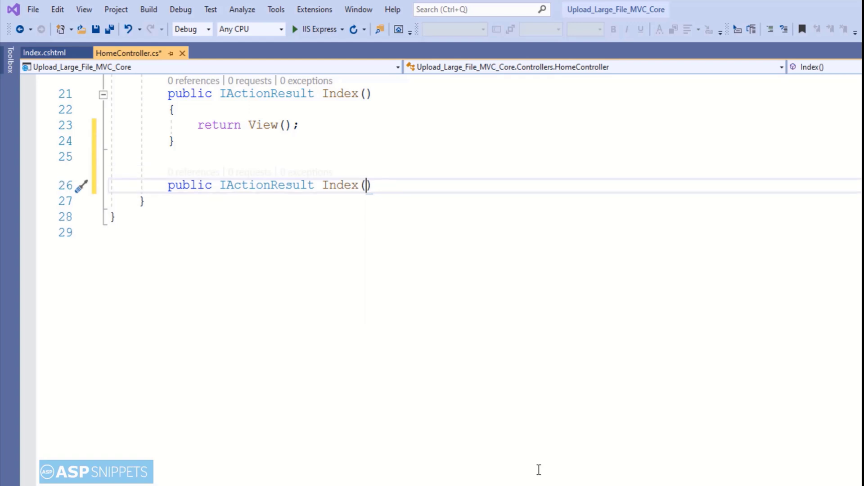
type("List")
key("Escape")
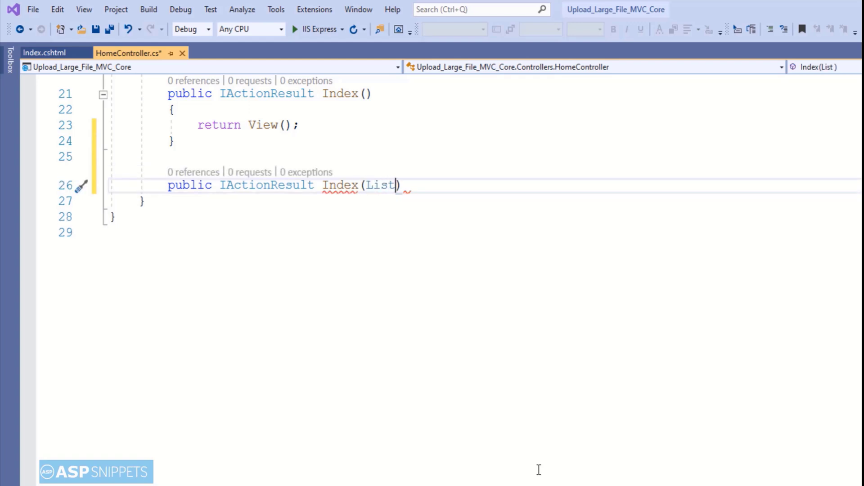
type("<")
type("Ifor")
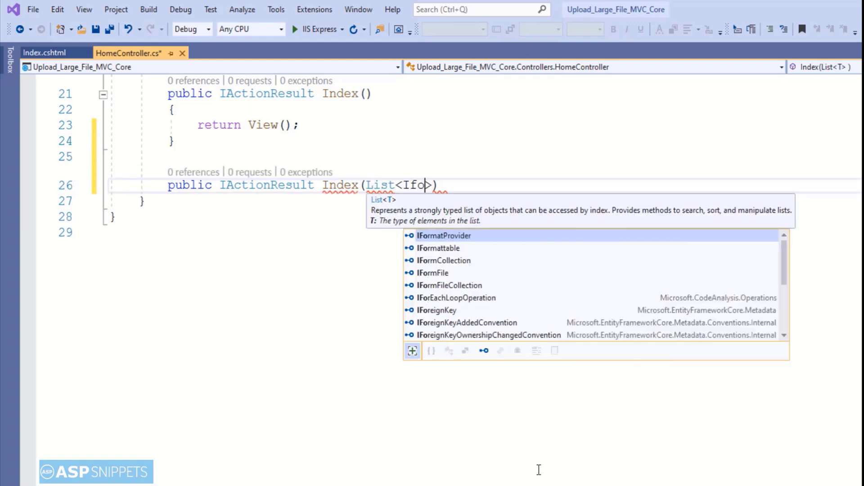
key("Down")
key("Down")
key("Down")
key("Tab")
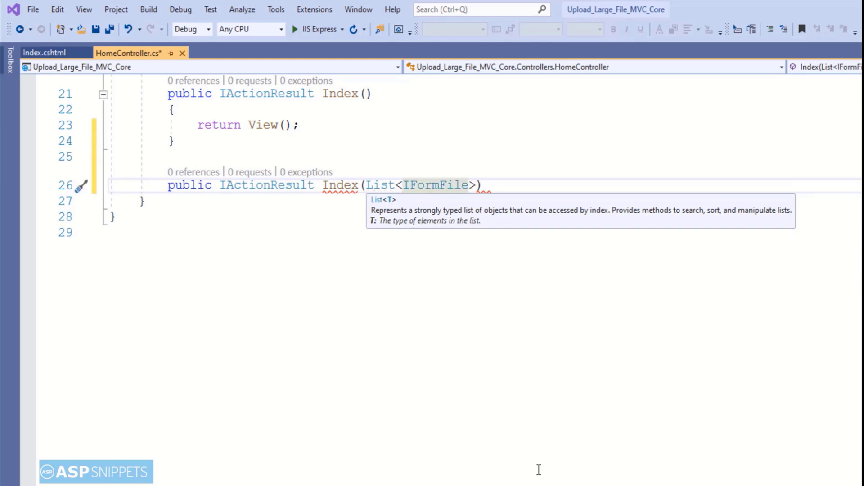
key("Right")
type("p")
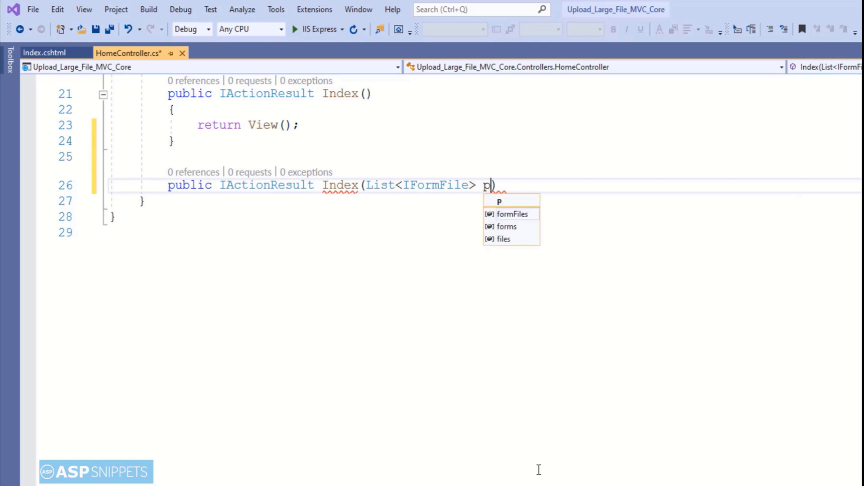
type("osted")
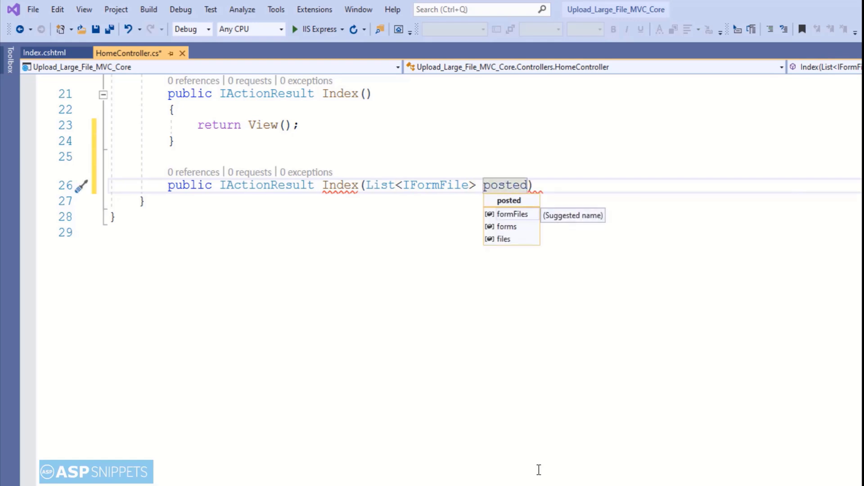
type("Files")
key("Right")
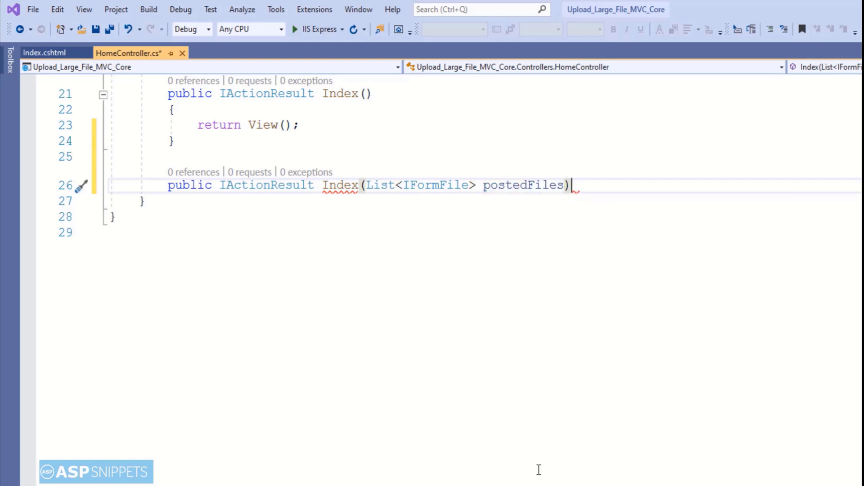
key("Return")
key("Return")
type("{")
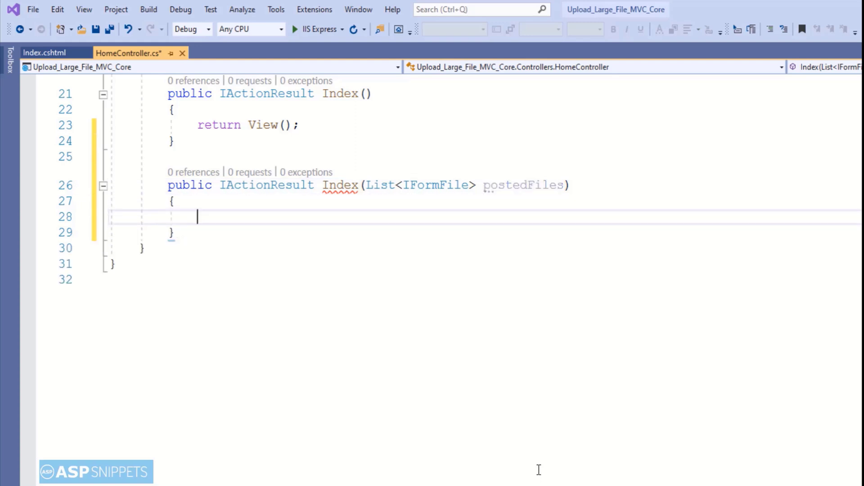
type("string wwwP")
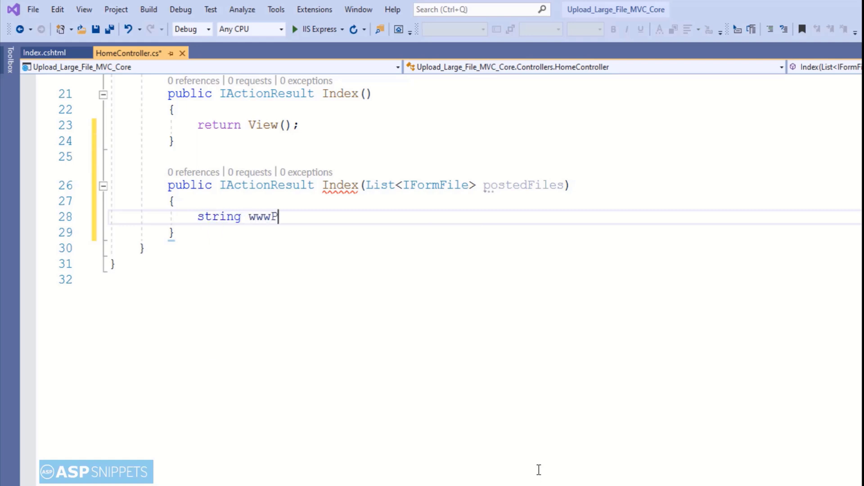
type("ath = th")
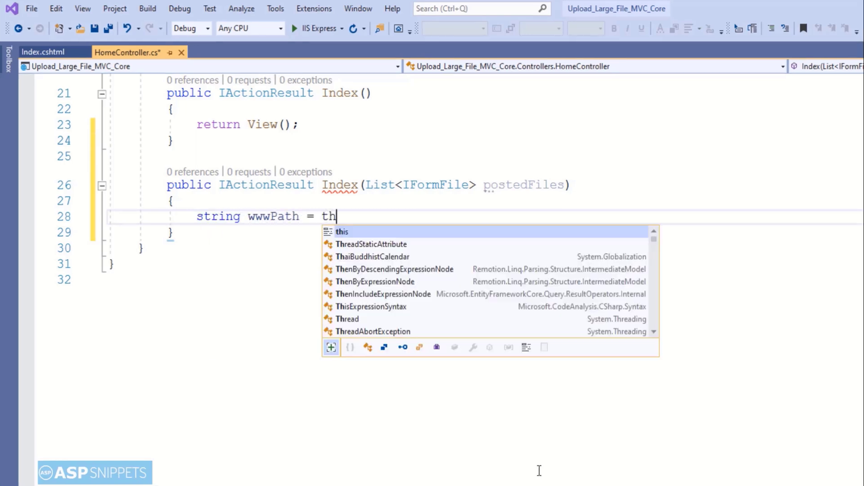
type("is.")
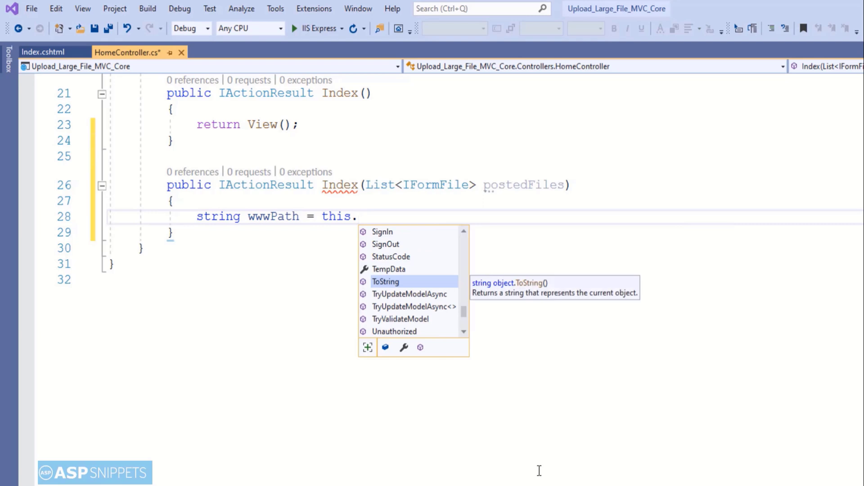
type("Enviro")
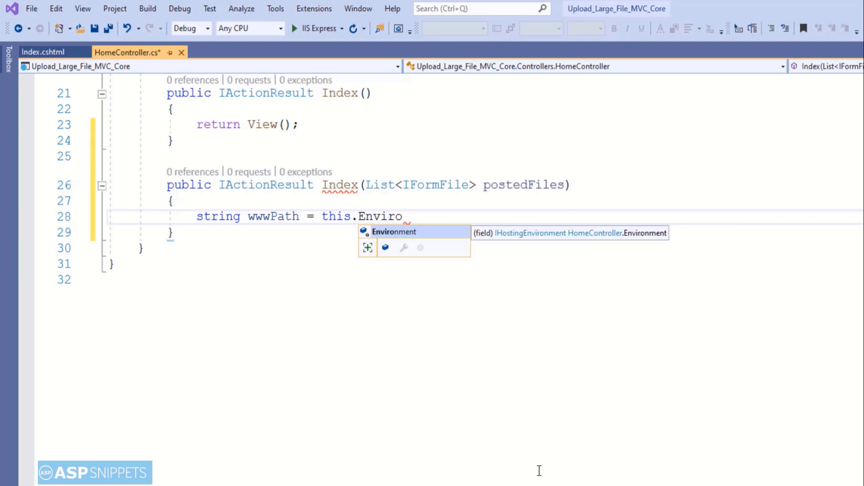
Set wwwPath to this.Environment.WebRootPath in the POST Index action
key("Tab")
type(".")
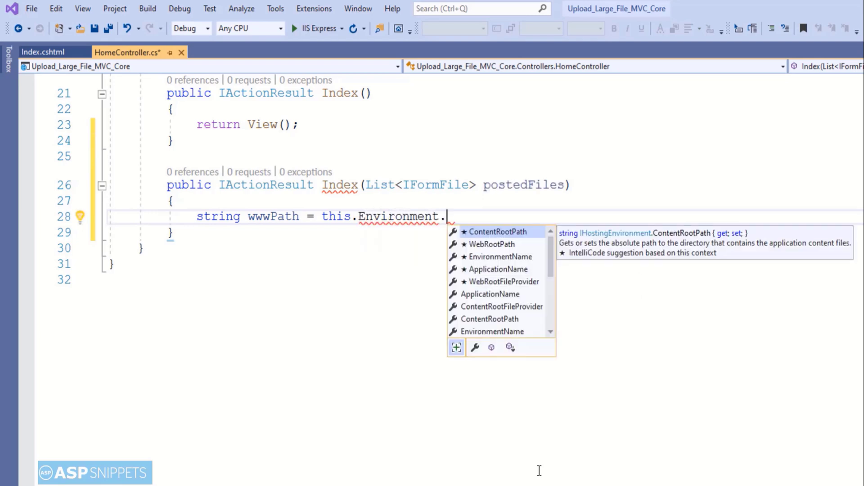
type("Web")
key("Tab")
type(";")
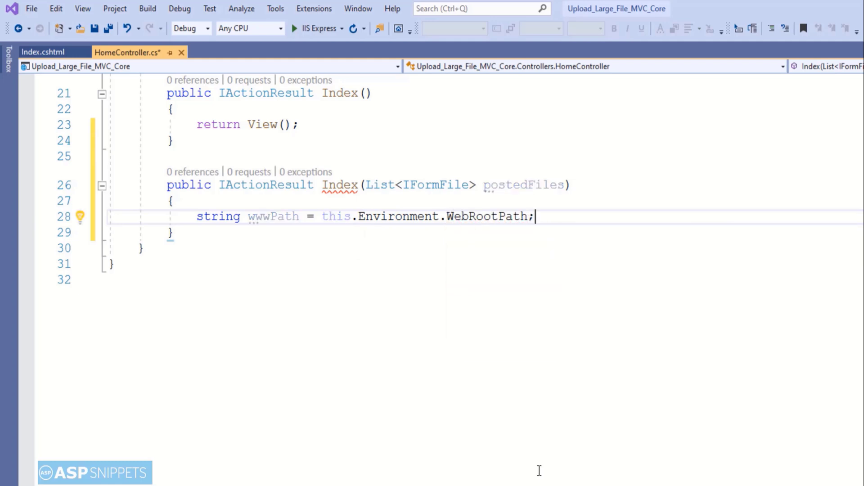
key("Return")
type("tring")
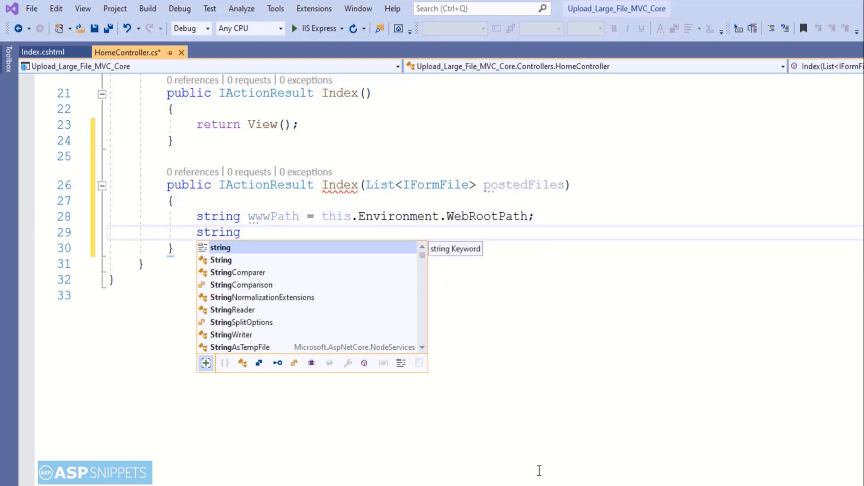
type(" path = P")
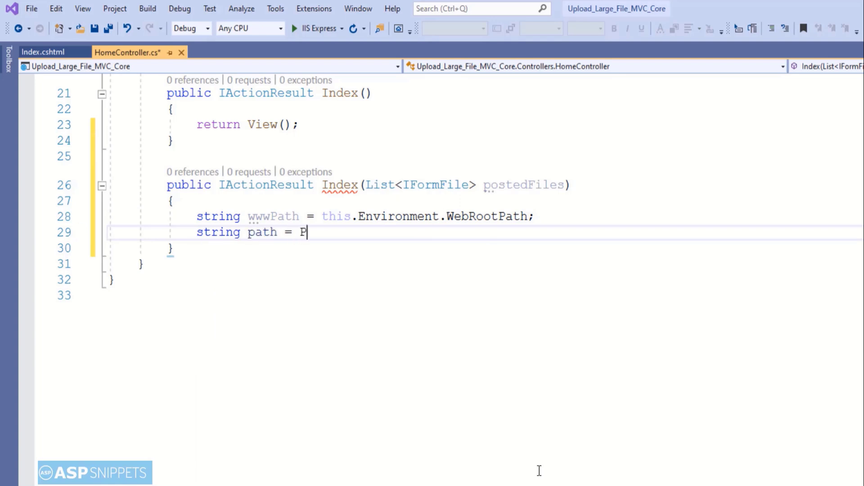
type("ath.C")
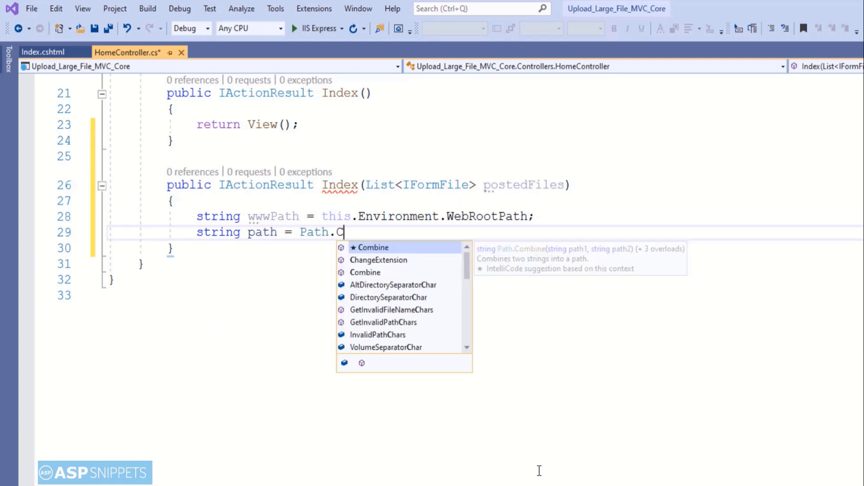
type("ombine")
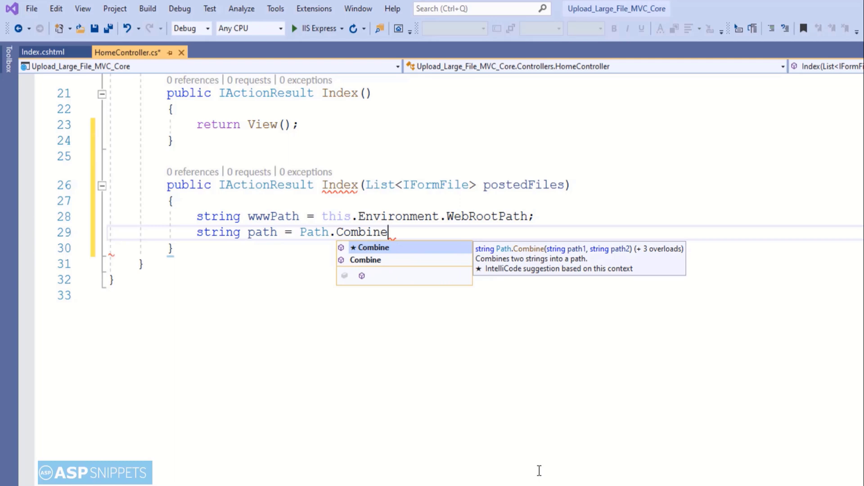
type("(th")
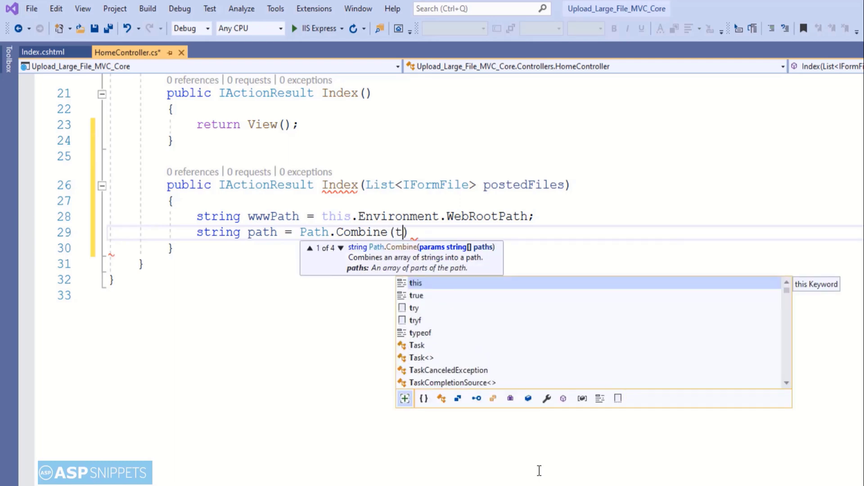
type("is.Envi")
Set path to Path.Combine(this.Environment.WebRootPath, "Uploads")
key("Tab")
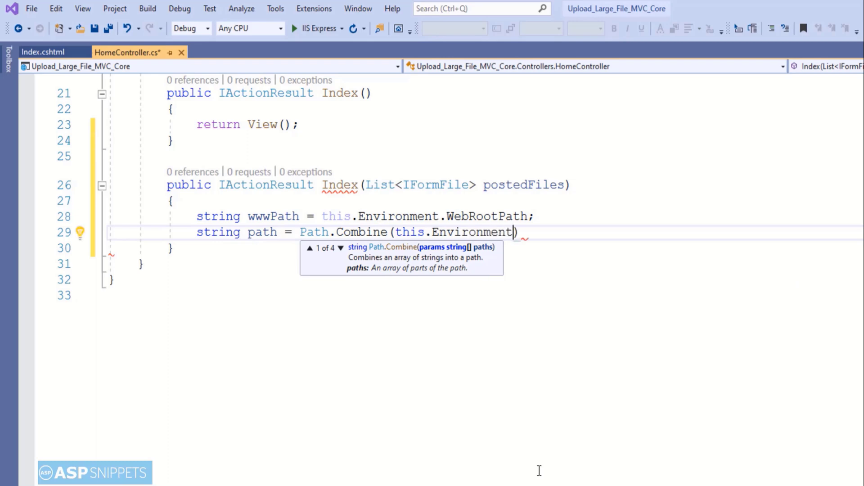
type(".web")
key("Tab")
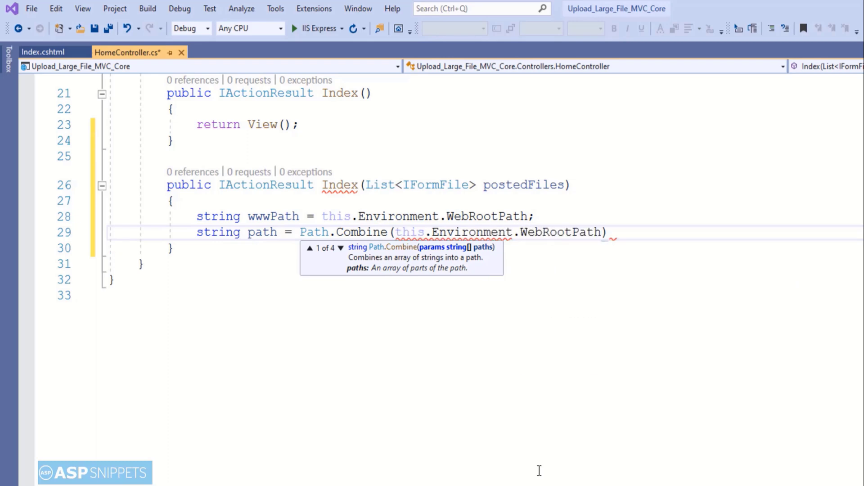
type(", \"Upl")
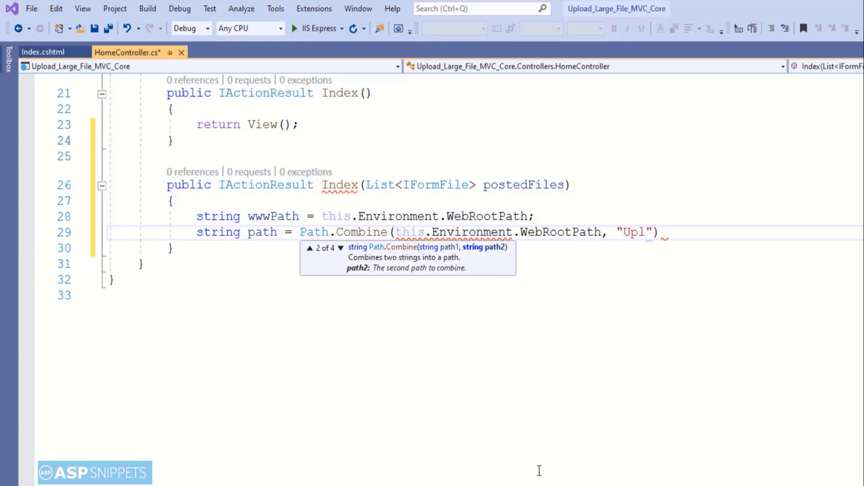
type("oads")
key("End")
type(";")
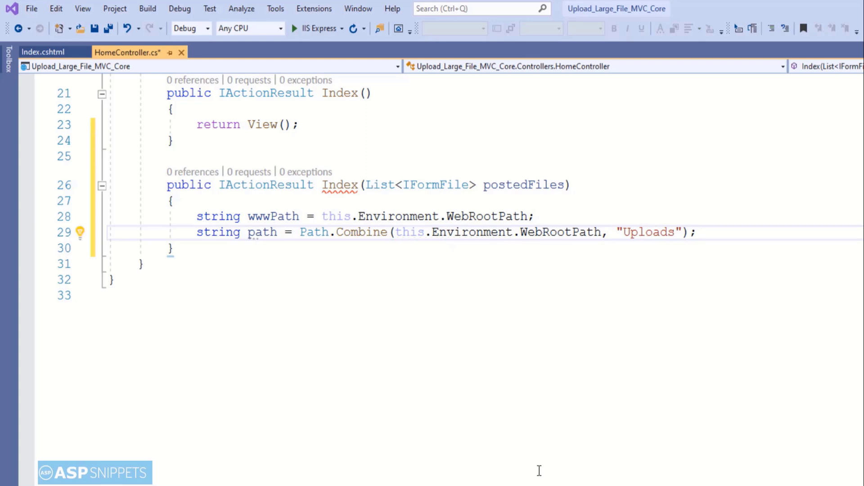
Add an if (!Directory.Exists(path)) block that calls Directory.CreateDirectory(path)
key("Return")
type("if")
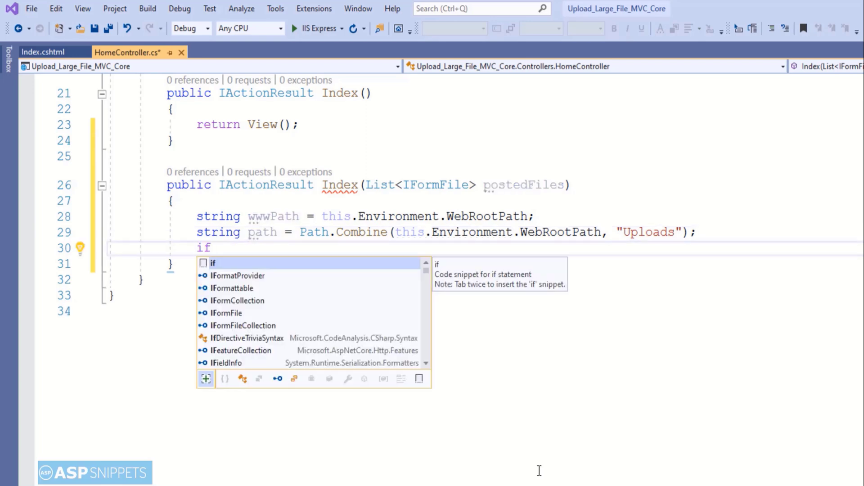
type("(!Directo")
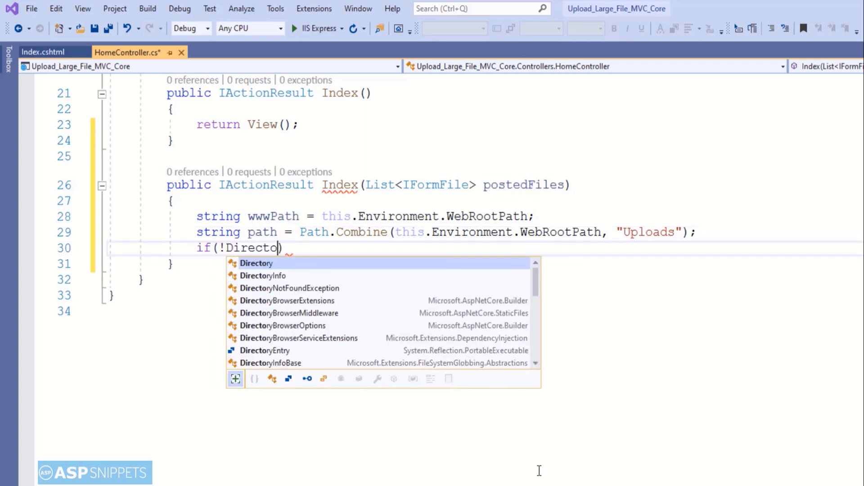
type("ry.Exists(")
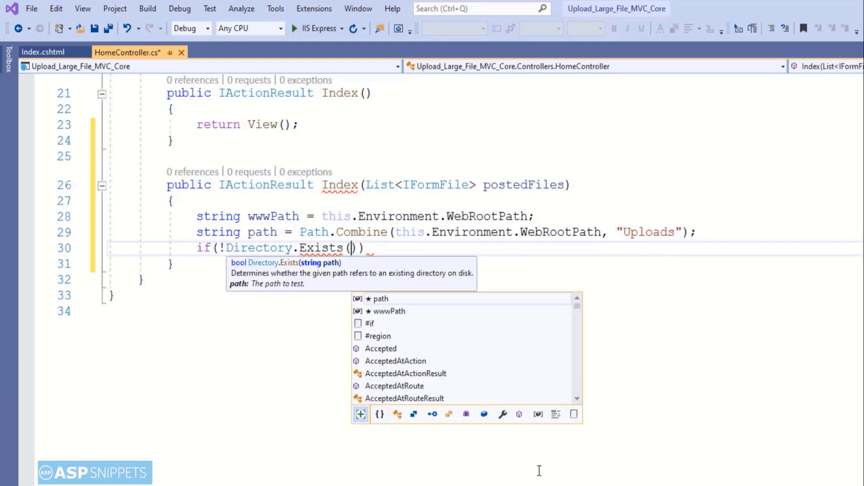
type("path")
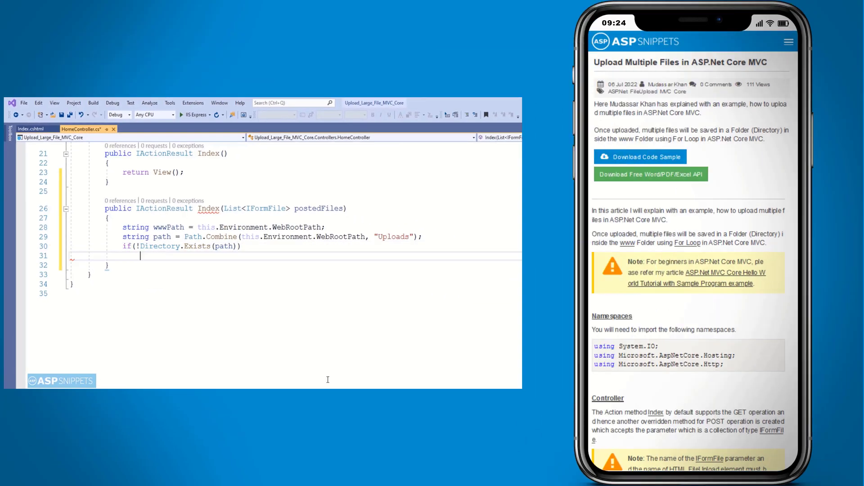
key("Return")
type("{")
key("Return")
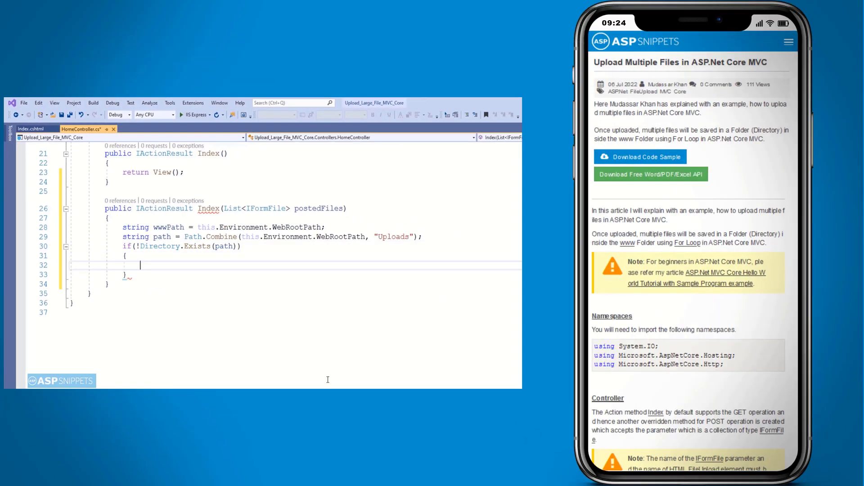
type("D")
type("irecto")
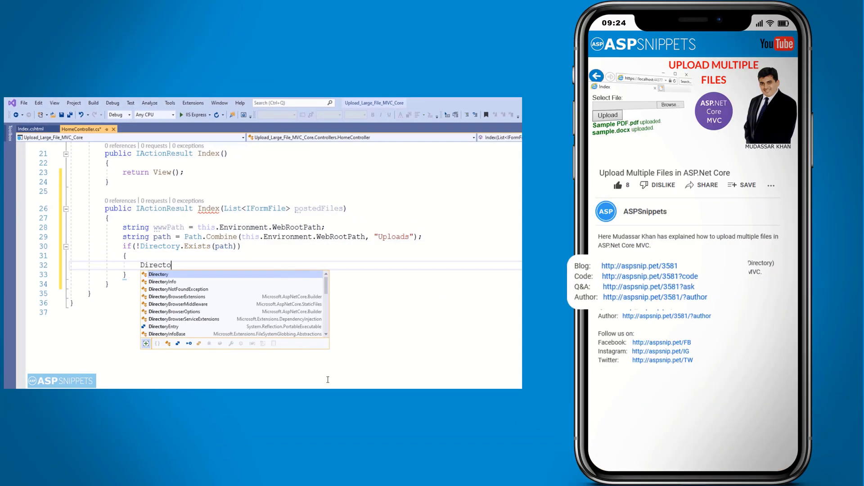
type("ry.")
type("Create")
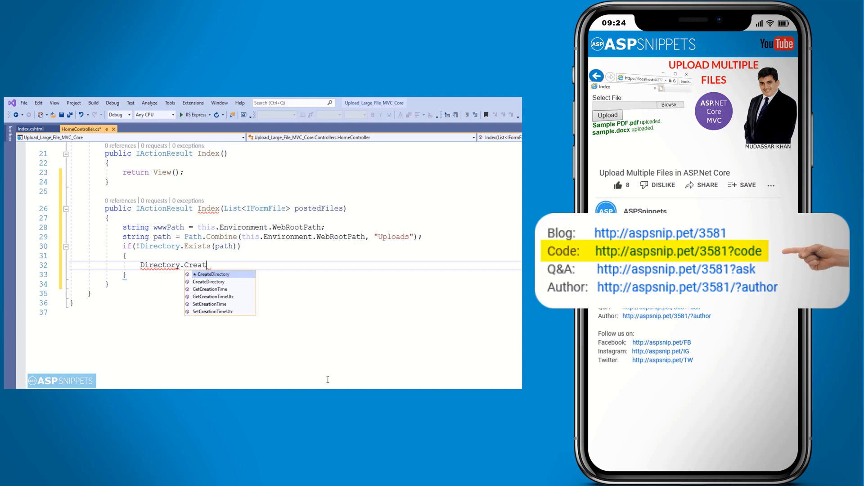
key("Tab")
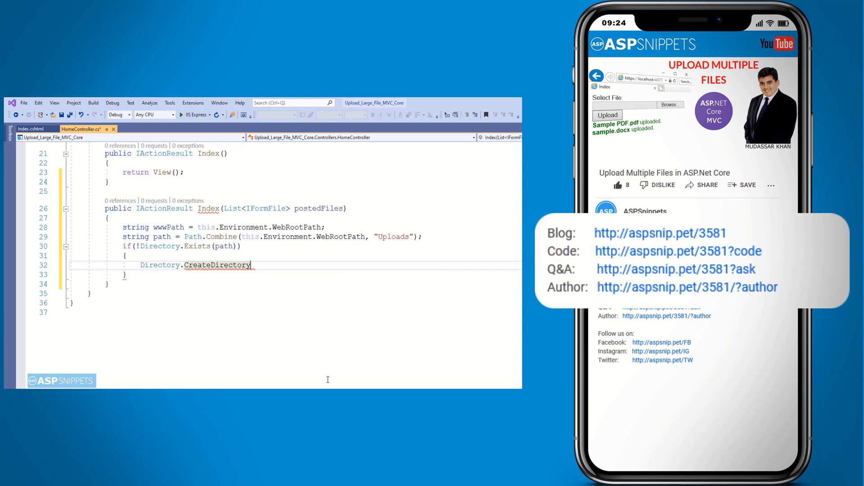
type("(path")
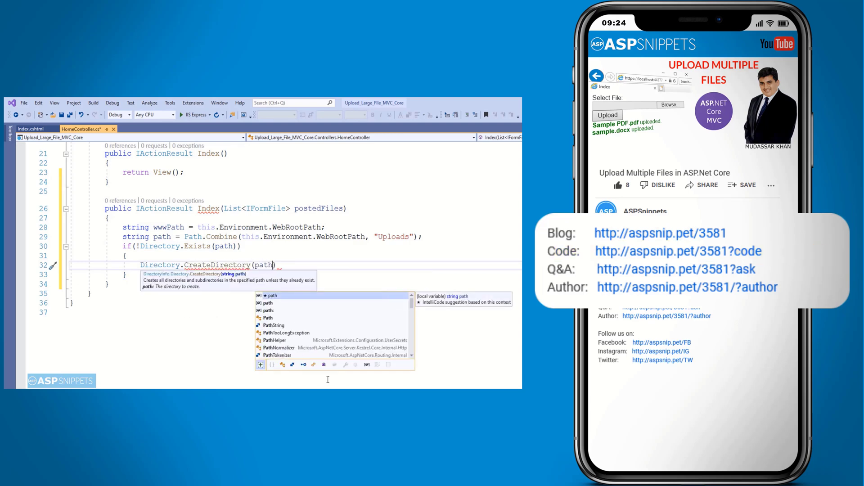
key("Right")
type(";")
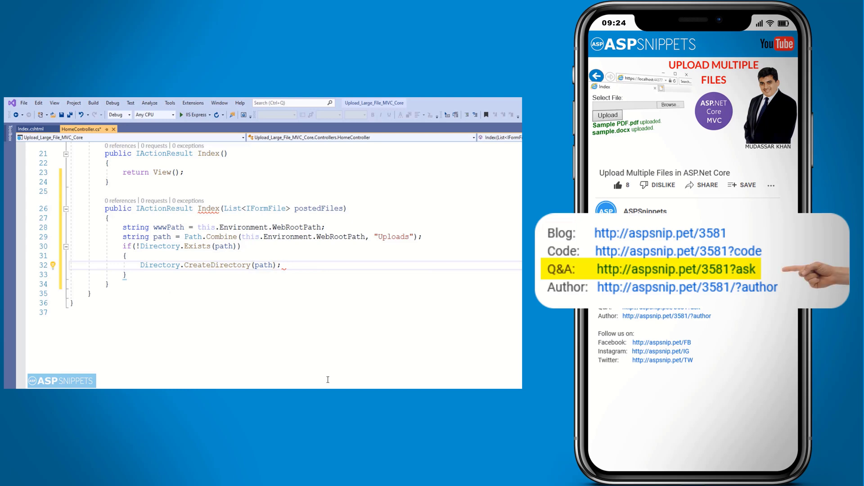
scroll(328, 270, "down", 2)
key("Down")
key("End")
key("Return")
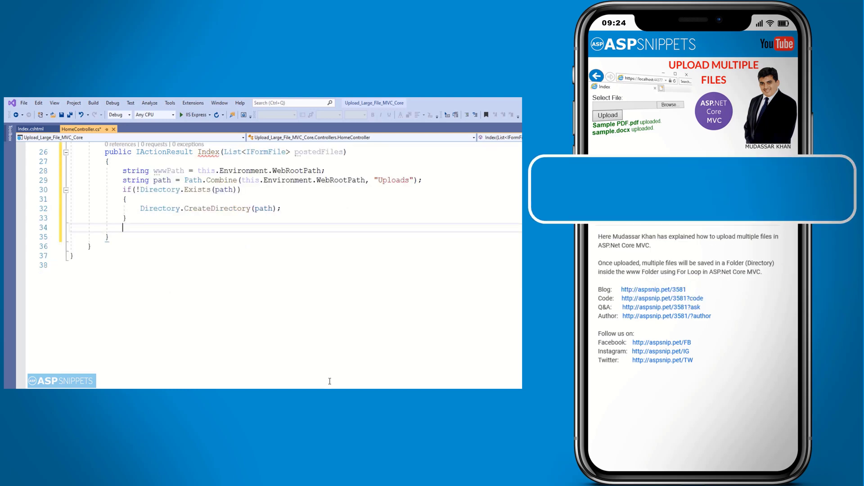
type("foreach (Iform")
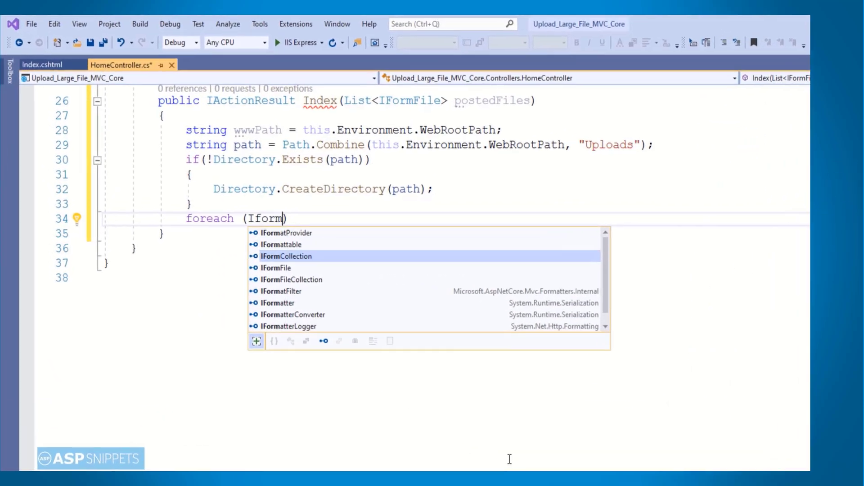
Add foreach (IFormFile postedFile in postedFiles) setting fileName = Path.GetFileName(postedFile.FileName)
key("Down")
key("Tab")
type("p")
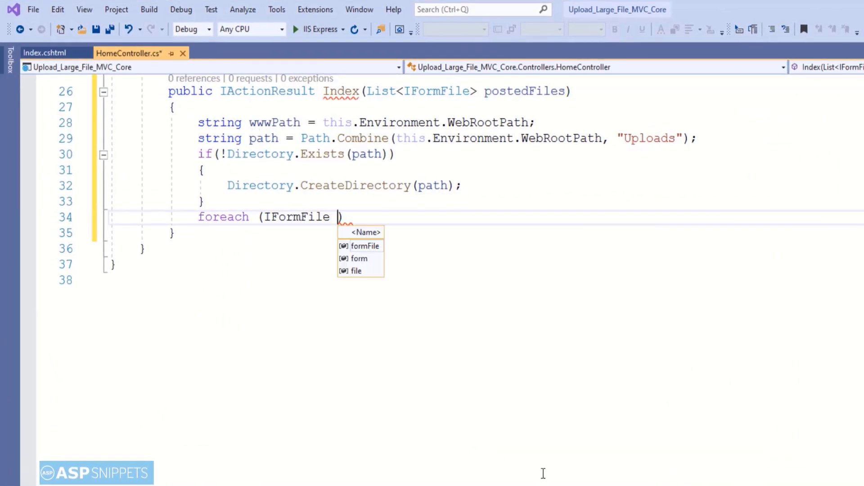
type("ostedFile in poste")
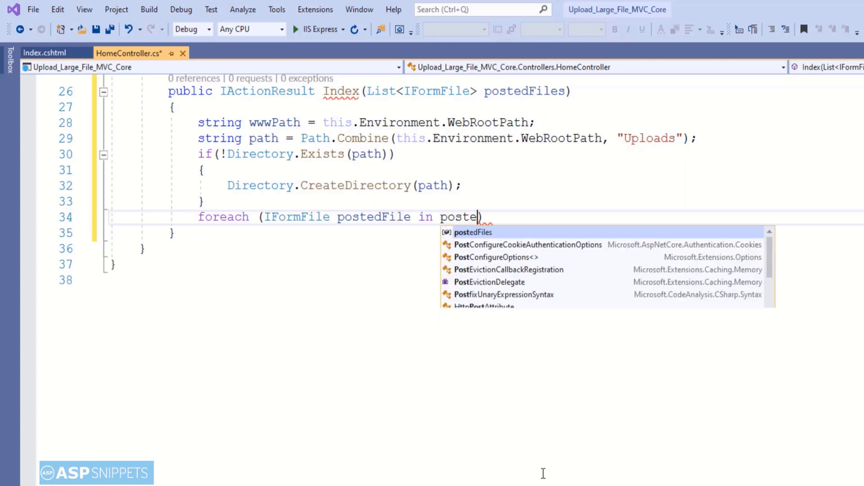
type("dFiles")
key("Escape")
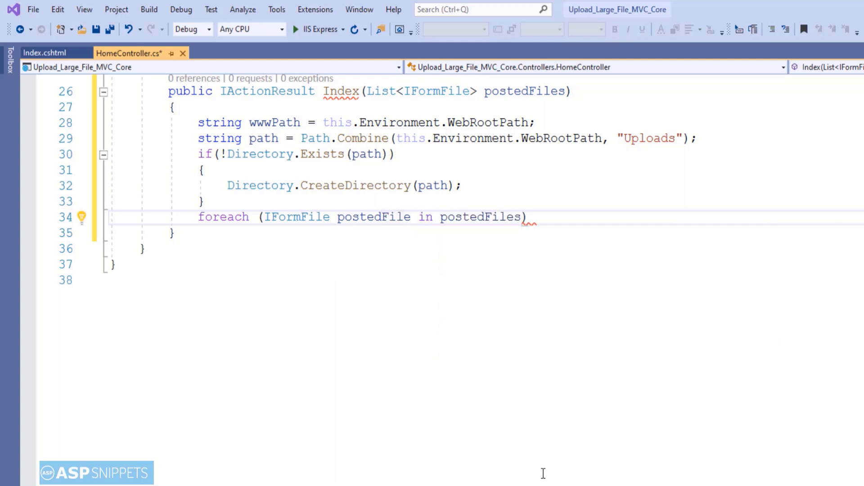
key("Return")
type("{")
key("Return")
type("string")
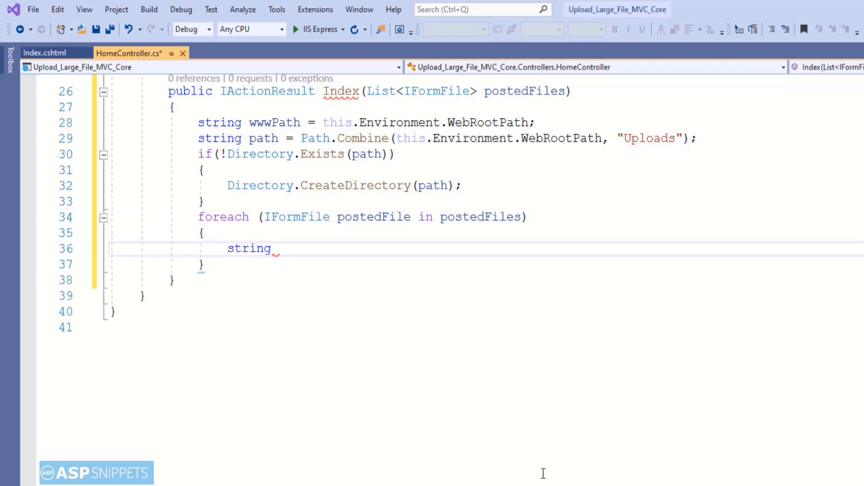
type(" fileName = Path.GetFileName(")
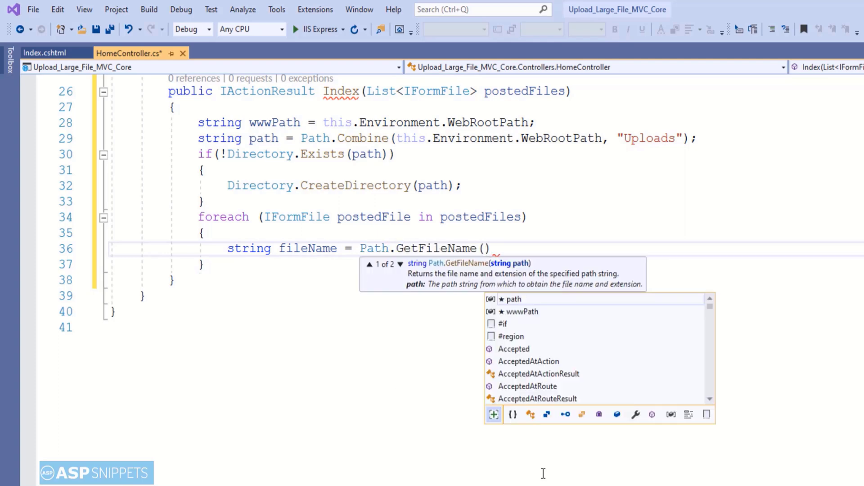
type("pos")
key("Tab")
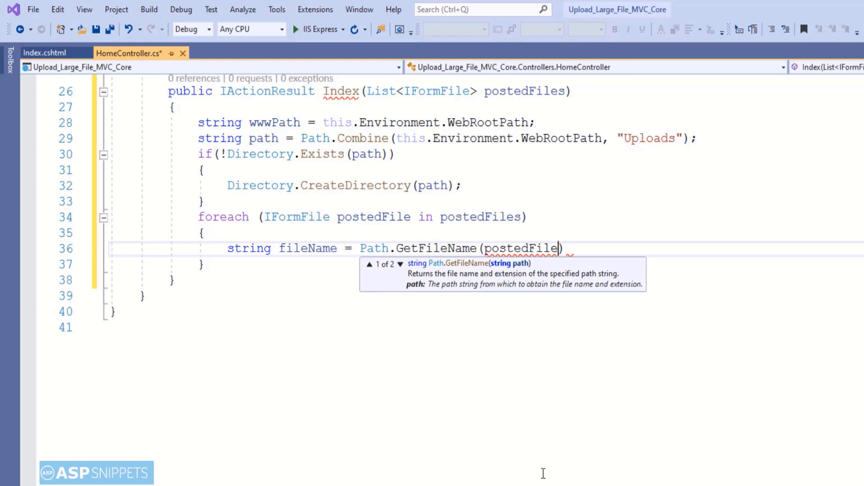
type(".GetFileN")
key("Tab")
Add a using block opening a FileStream on Path.Combine(path, fileName) with FileMode.Create
key("End")
type(";")
key("Return")
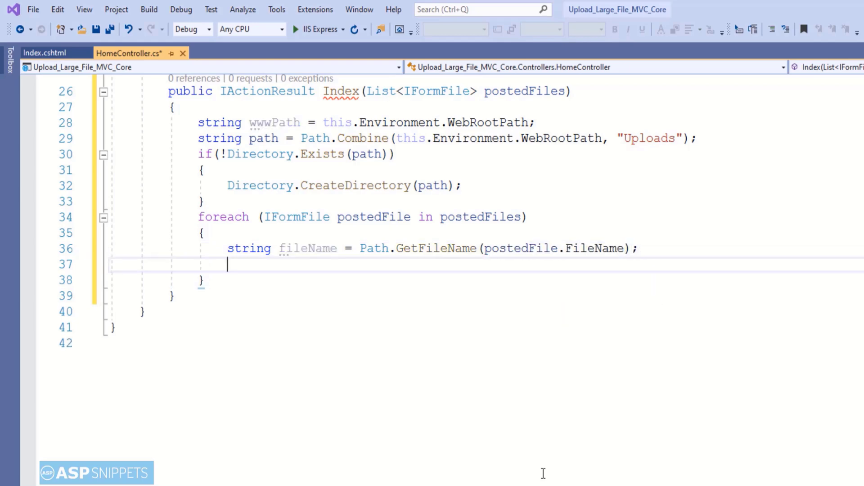
type("using")
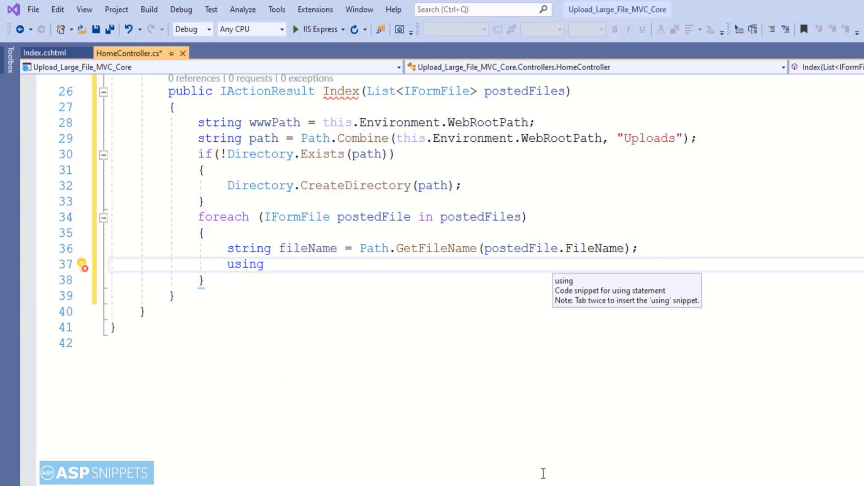
type(" (File")
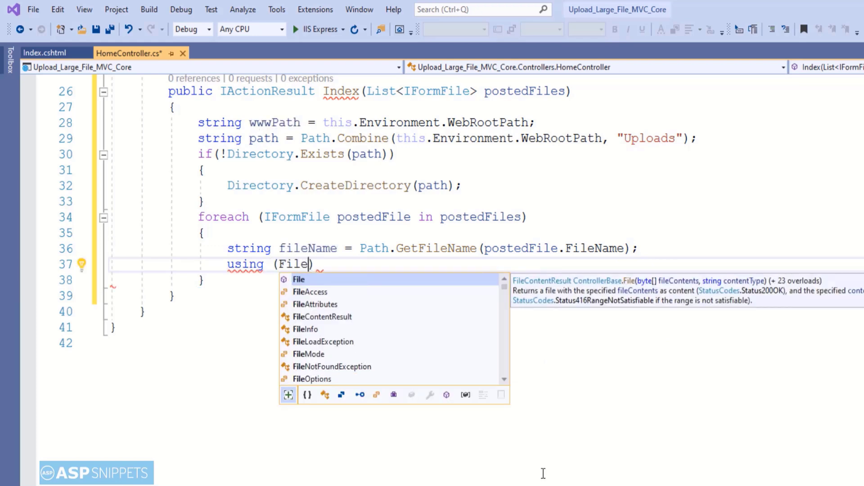
type("st")
key("Tab")
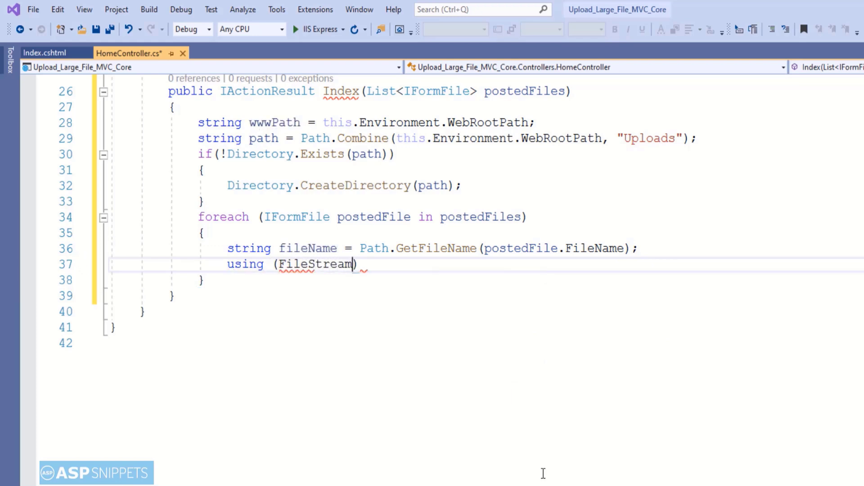
type("stream = new Filestre")
key("Tab")
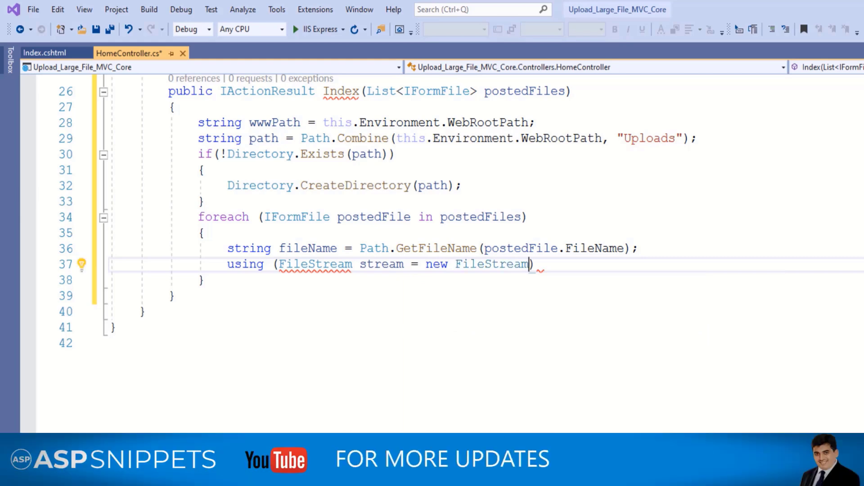
type("(Path")
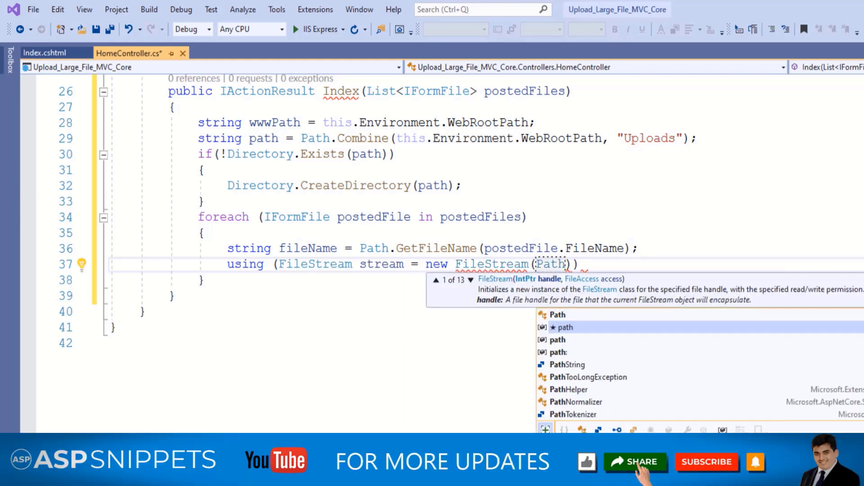
type(".")
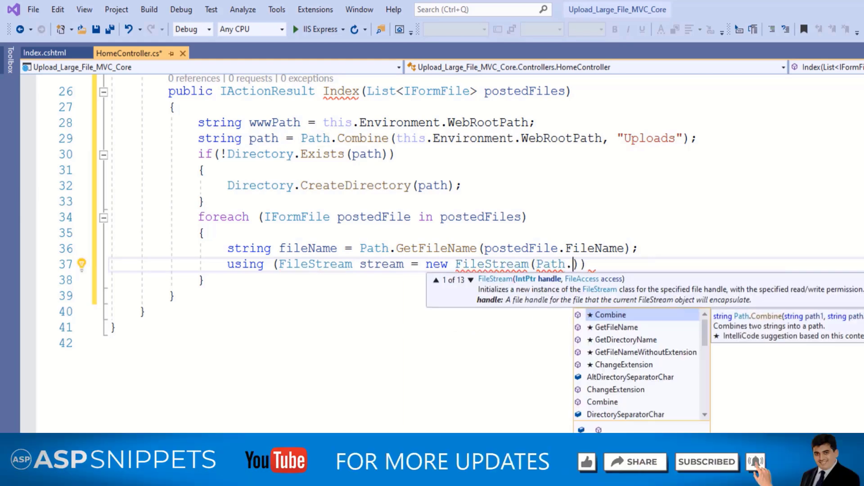
type("Combine")
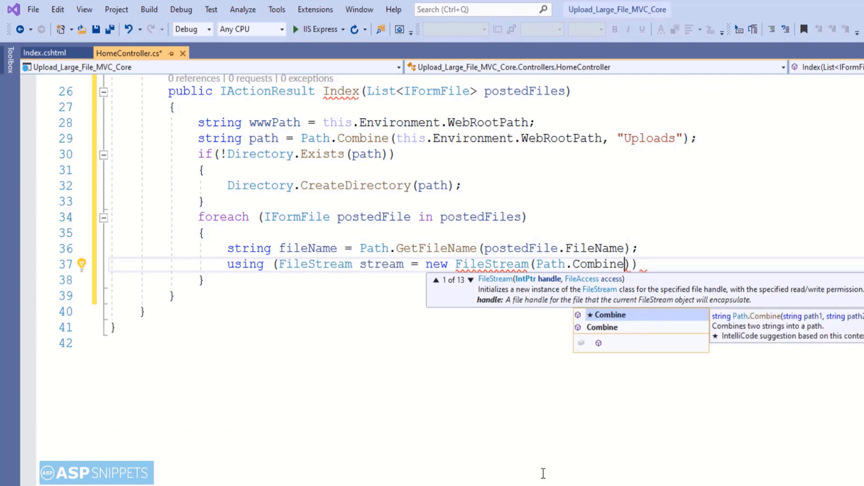
type("(path")
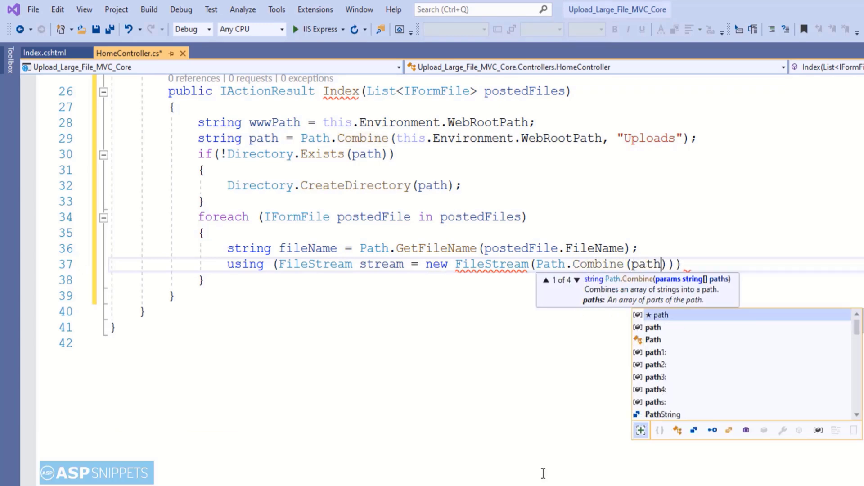
type(", fi")
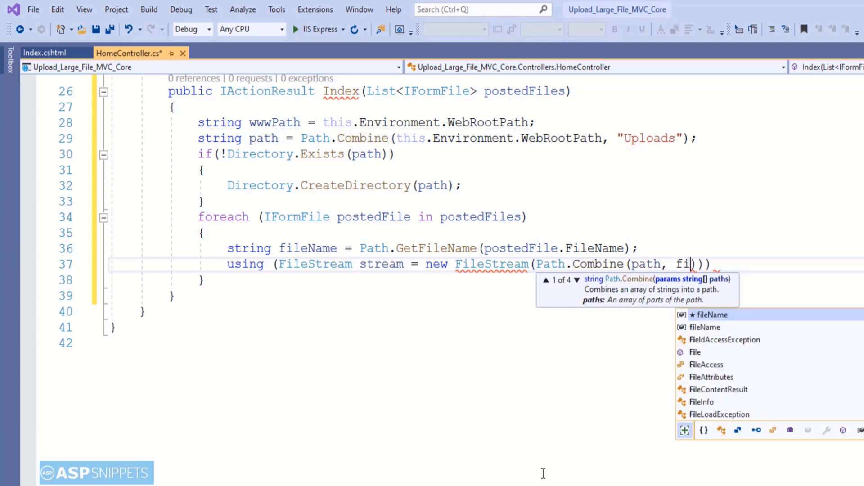
type("leName")
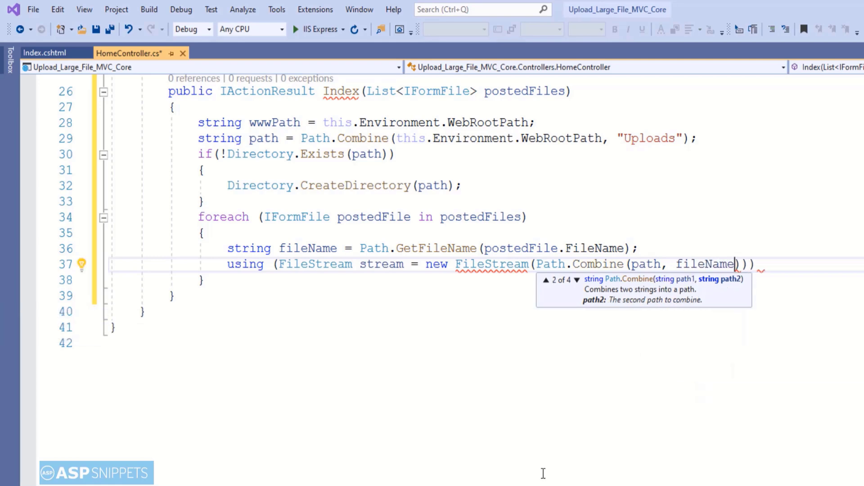
type("),")
type(" Fi")
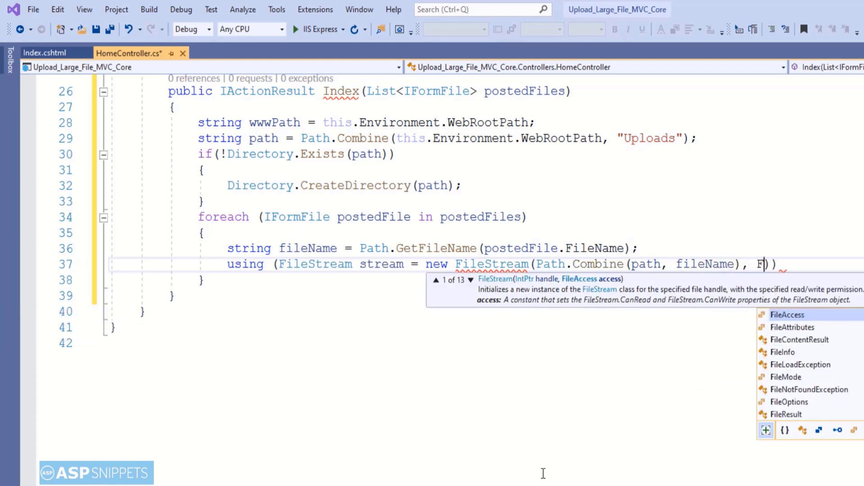
type("leM")
key("Tab")
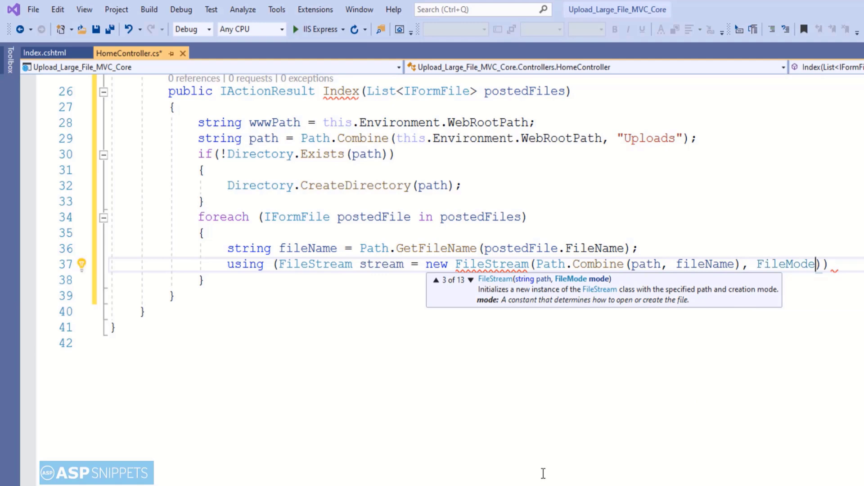
type(".Cre")
key("Tab")
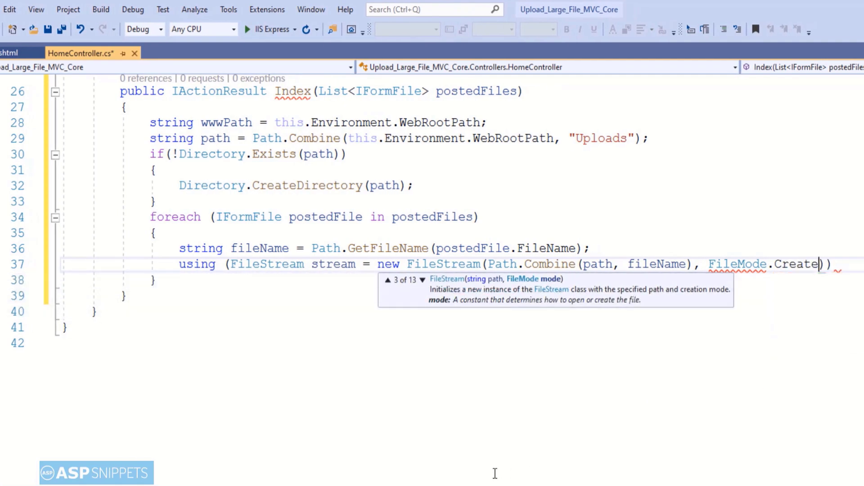
type(")")
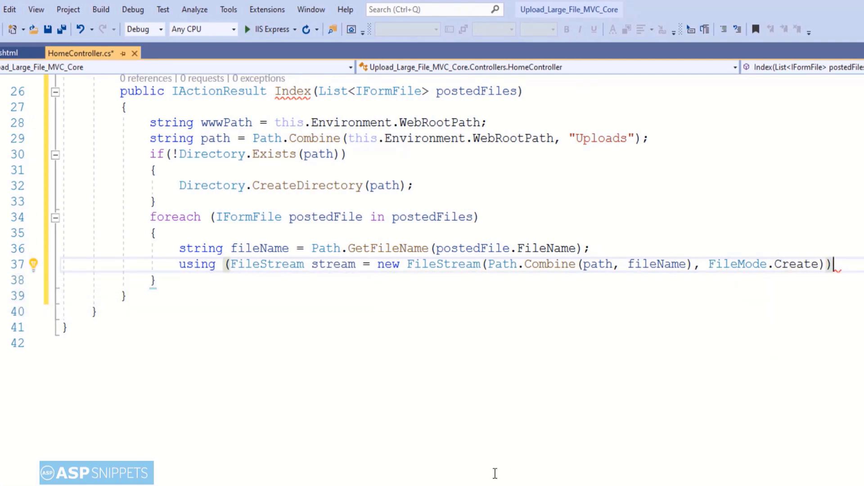
key("Return")
type("{")
Append string.Format("<b>{0}</b> uploaded.<br />", fileName) to ViewBag.Message
key("Return")
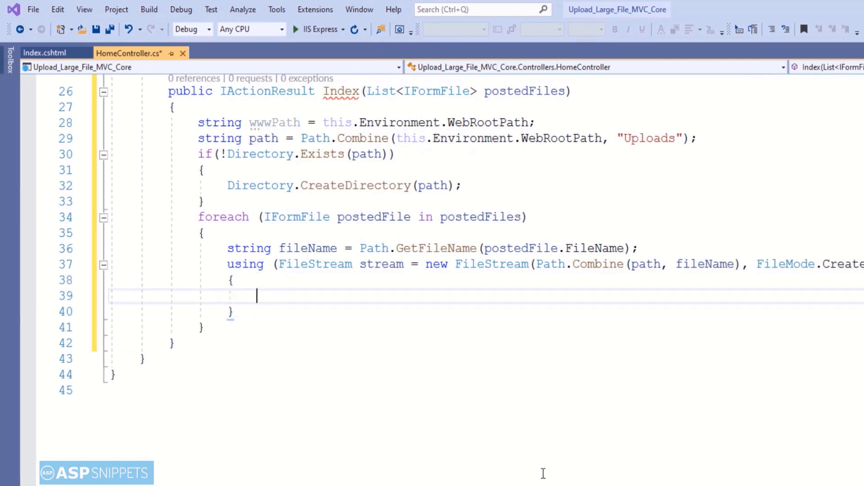
type("View")
key("Down")
type(".")
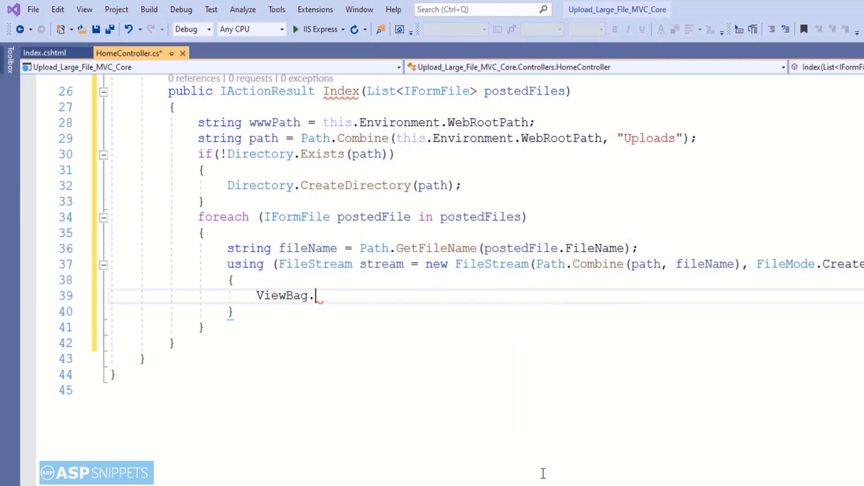
type("Message +=")
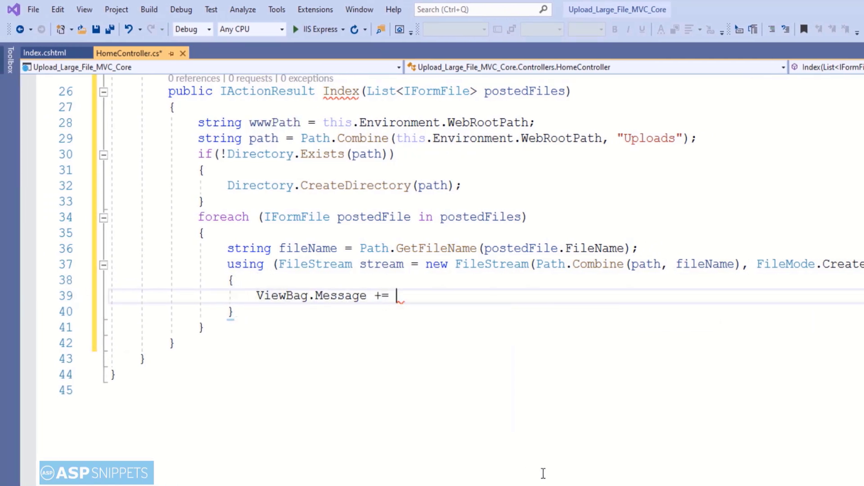
type("string.Format(\"<")
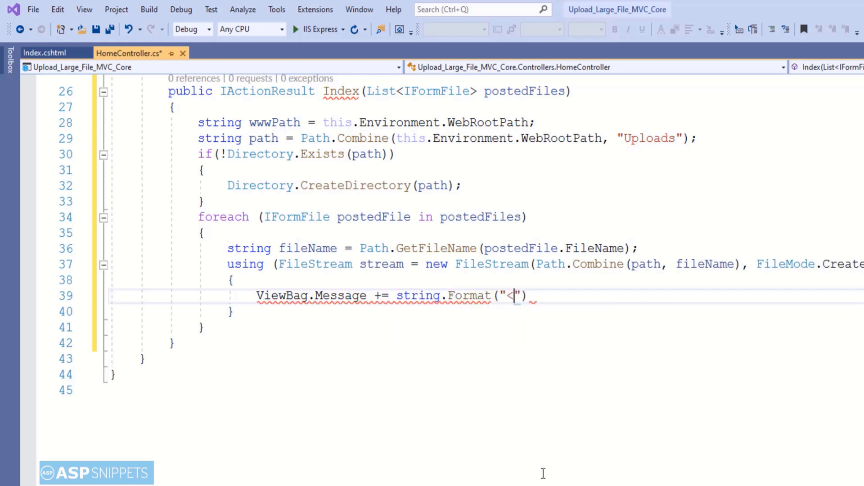
type("b>{}")
key("Left")
type("0")
key("Right")
type("</b")
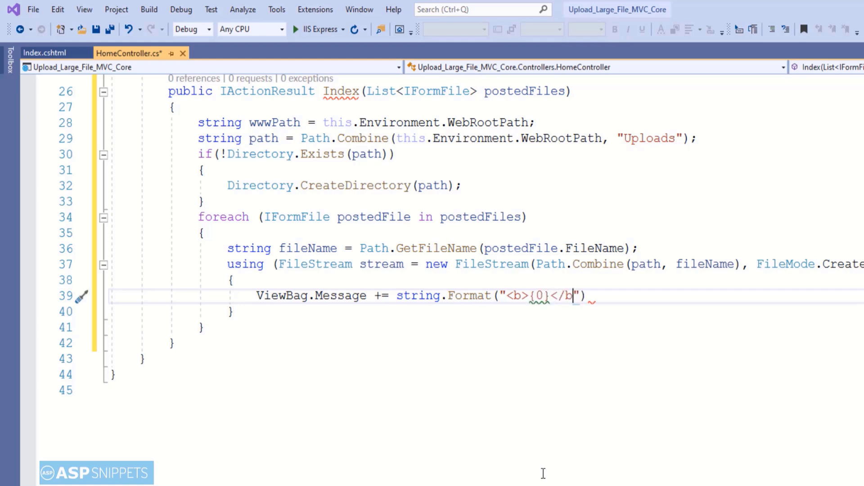
type("> uploaded.<br />\", filename);")
key("Return")
type("postedFile.Copy")
Copy each posted file into the stream with postedFile.CopyTo(stream) and save
key("Down")
key("Tab")
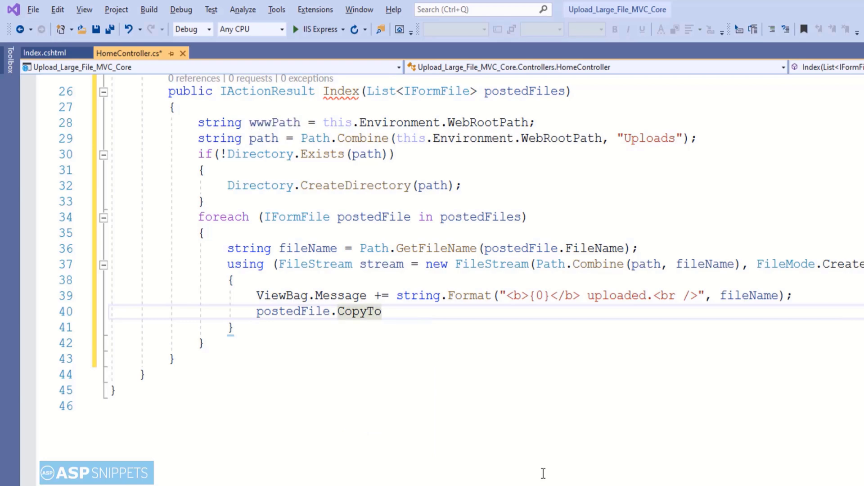
type("(stream);")
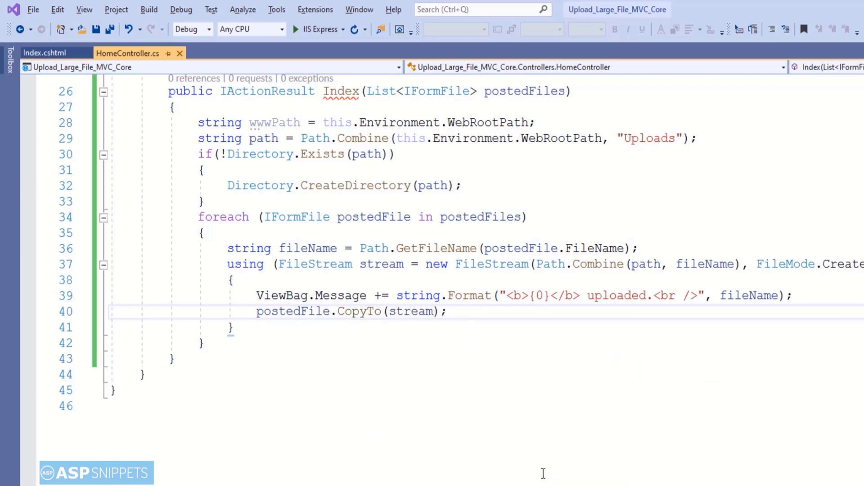
key("ctrl+s")
key("Down")
key("Down")
key("Return")
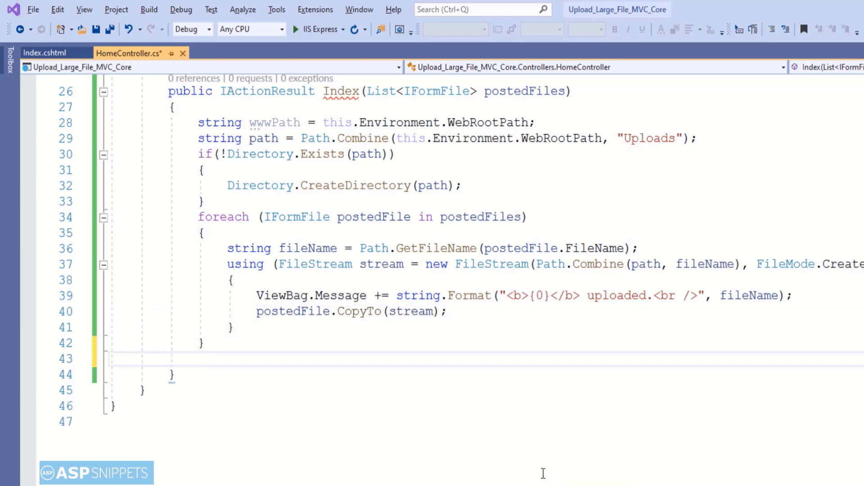
type("return View();")
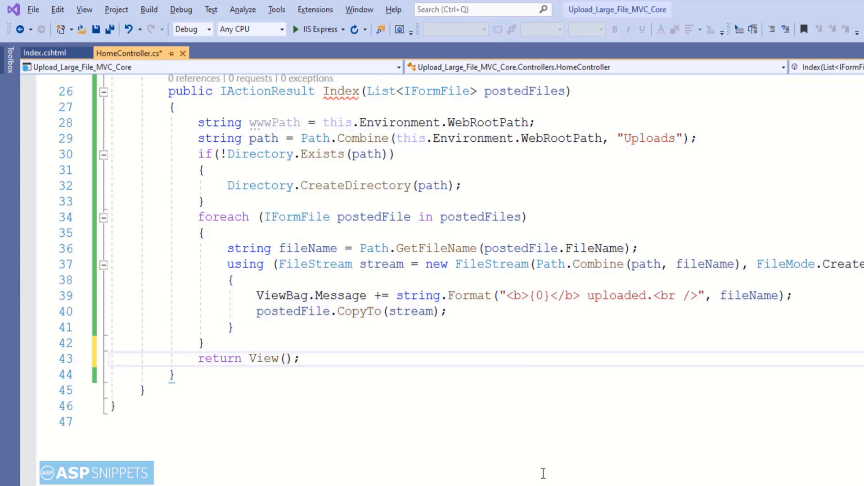
Return View() from the upload action and mark it with [HttpPost]
key("ctrl+s")
scroll(542, 473, "up", 3)
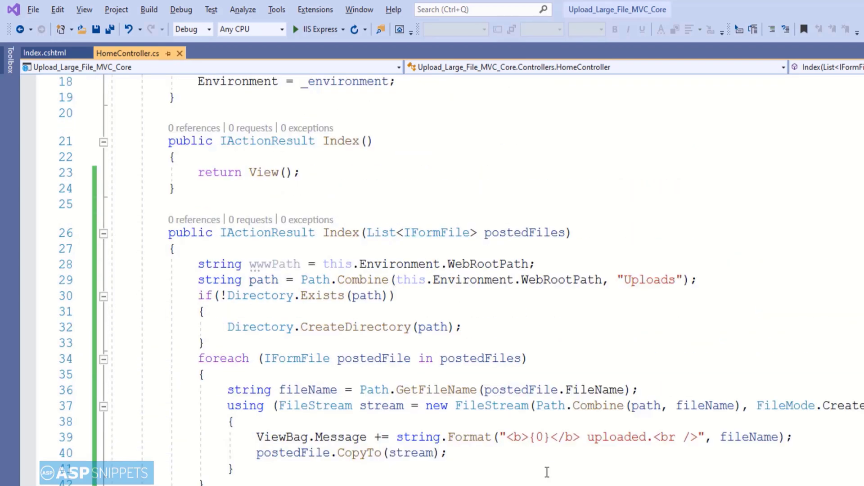
scroll(546, 472, "up", 1)
left_click(189, 237)
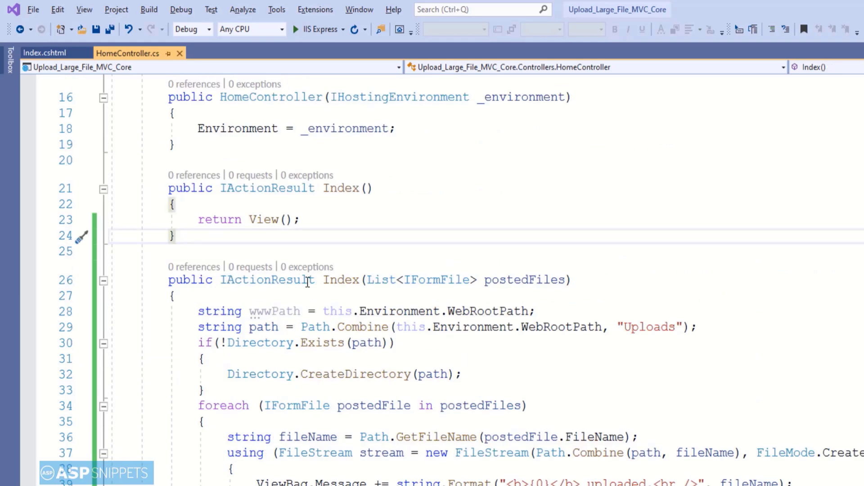
key("Return")
key("Return")
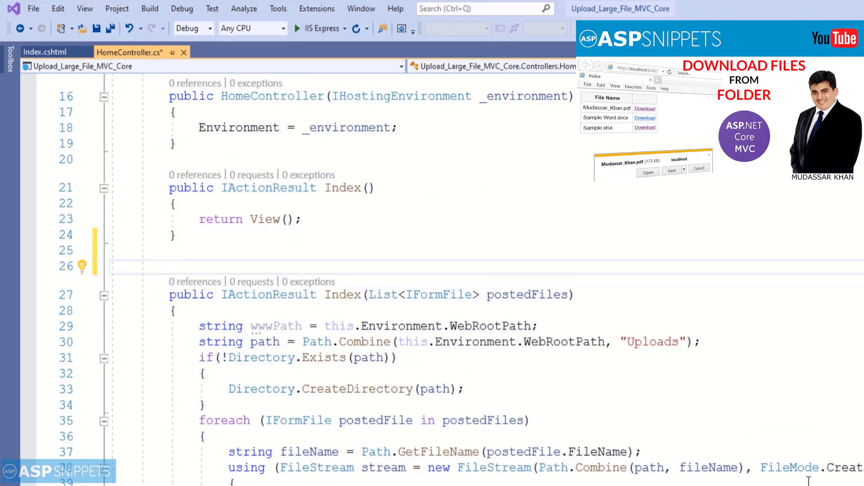
key("Return")
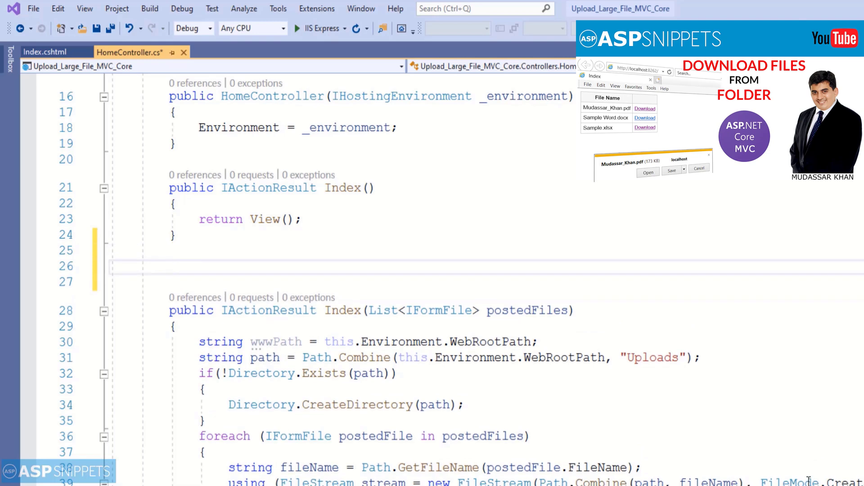
type("[Http")
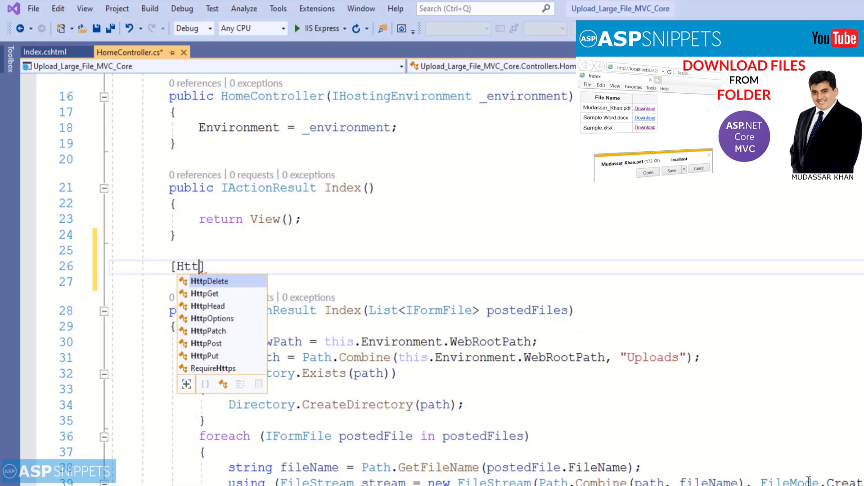
type("P")
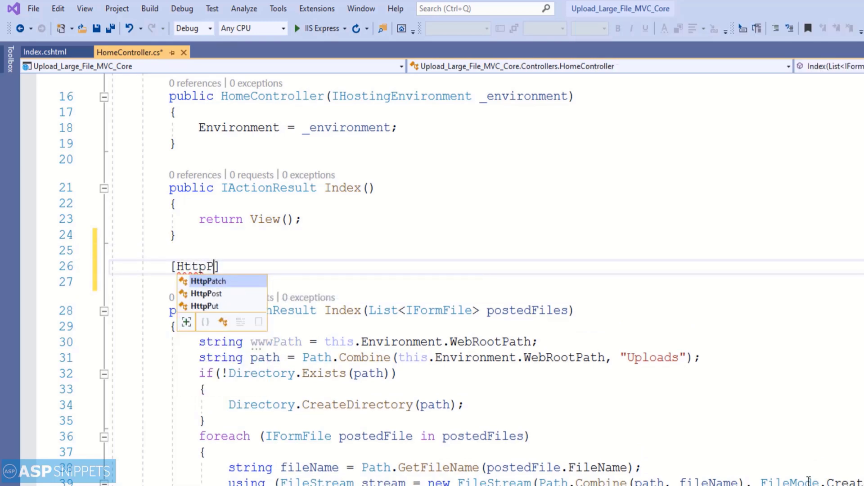
key("Down")
key("Tab")
key("End")
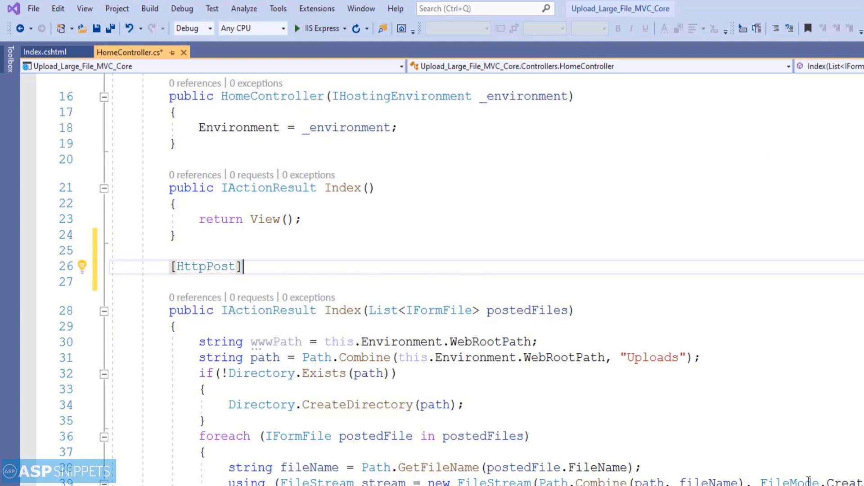
Add [RequestFormLimits(MultipartBodyLengthLimit = 104857600)] to the action and save the controller
key("Return")
type("[")
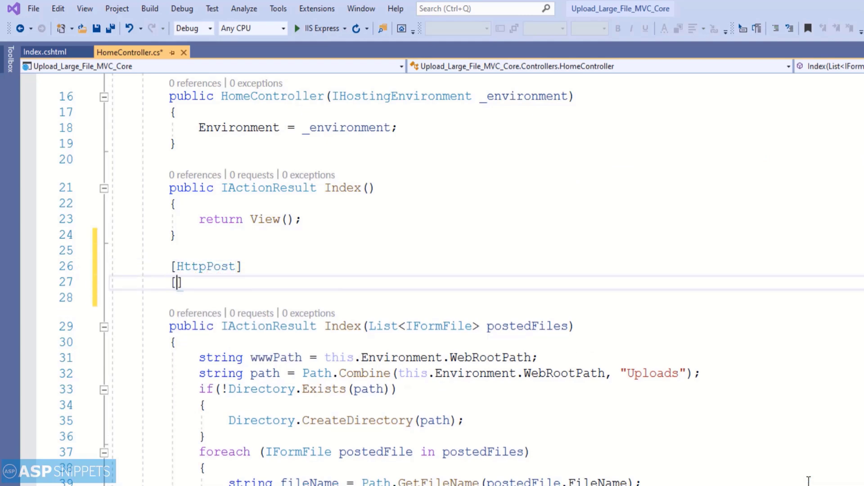
type("Request")
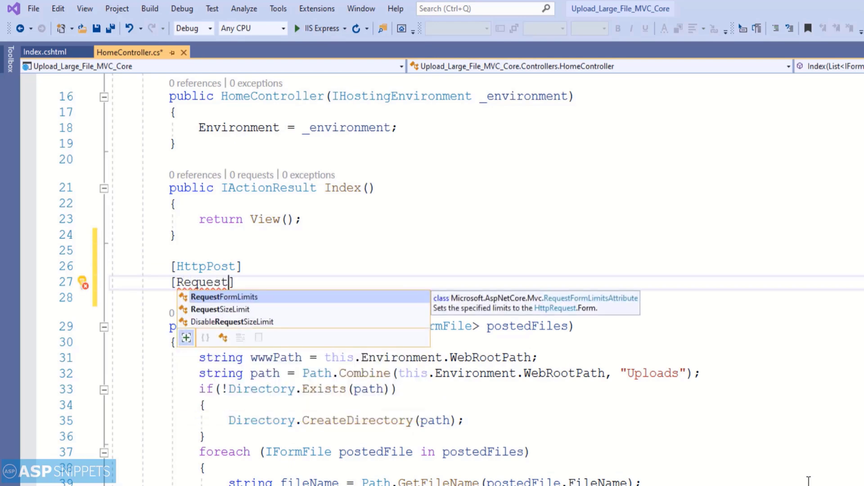
key("Tab")
type("(")
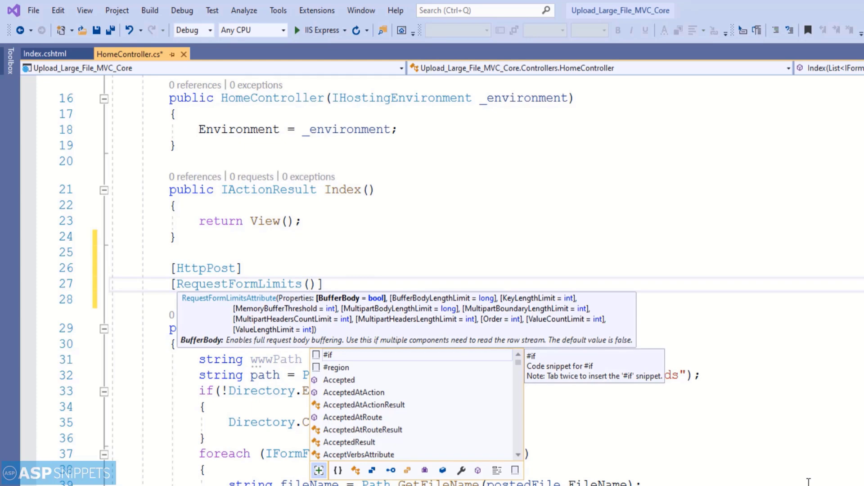
type("Multipart")
key("Tab")
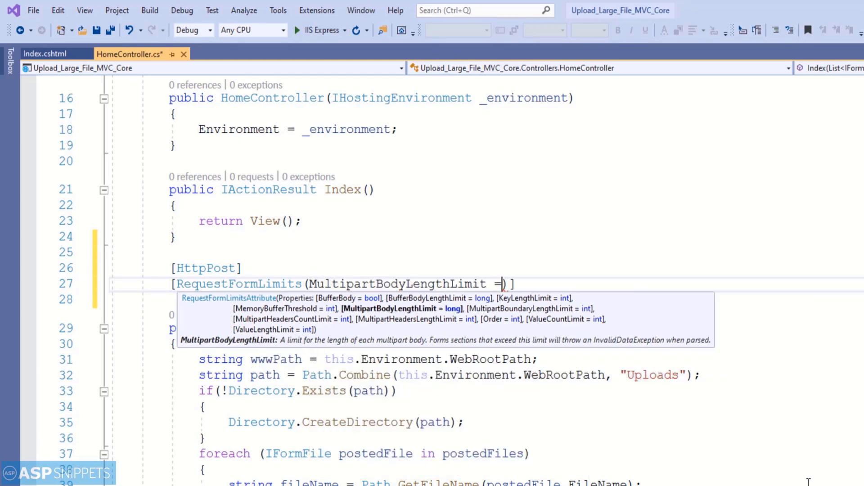
type("104857600")
key("End")
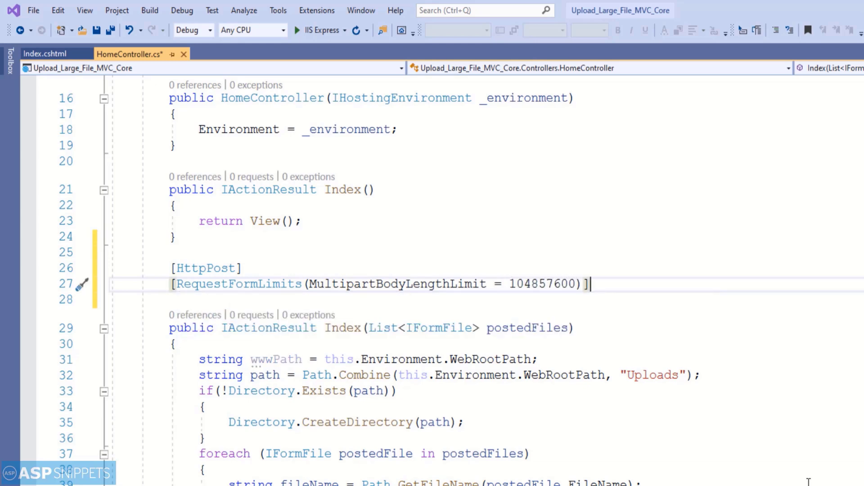
key("ctrl+s")
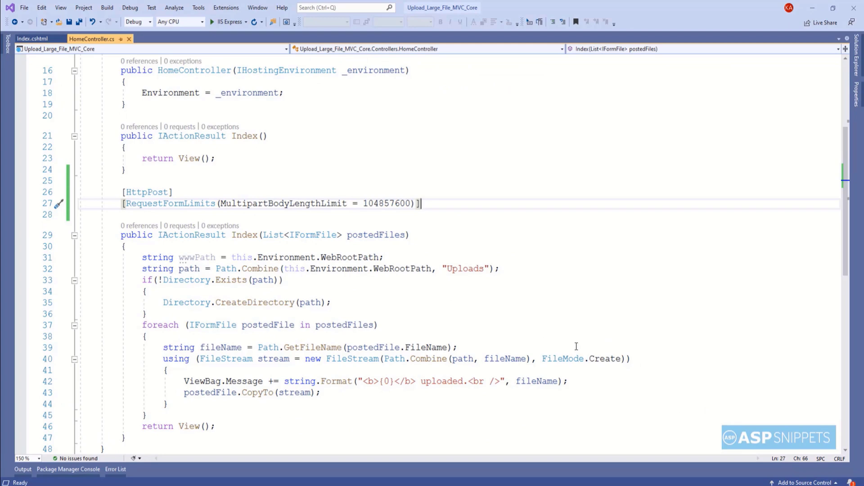
left_click(32, 39)
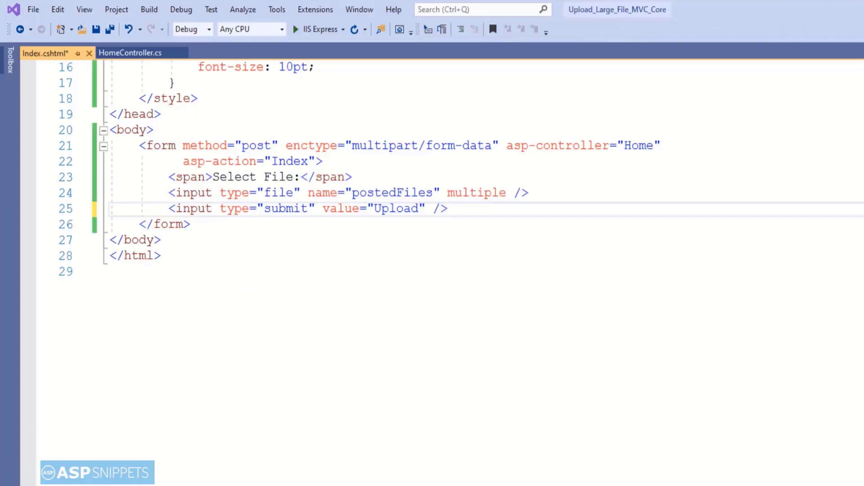
key("Return")
type("<br />")
key("Return")
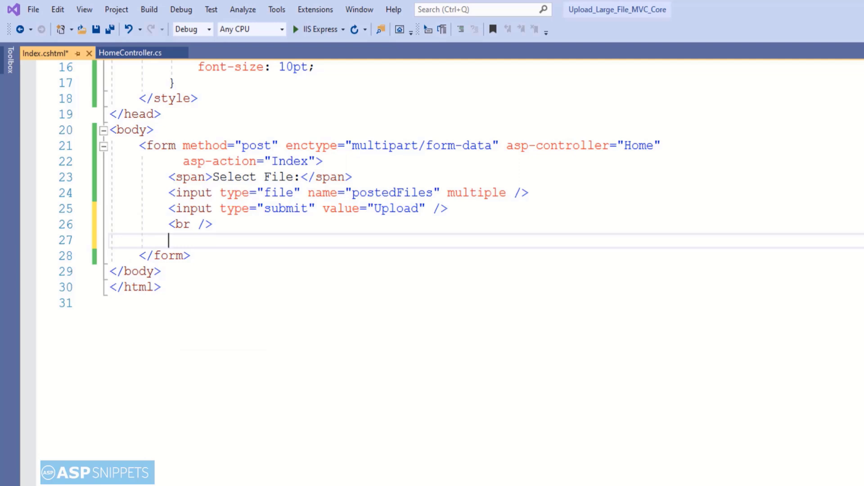
type("<span s")
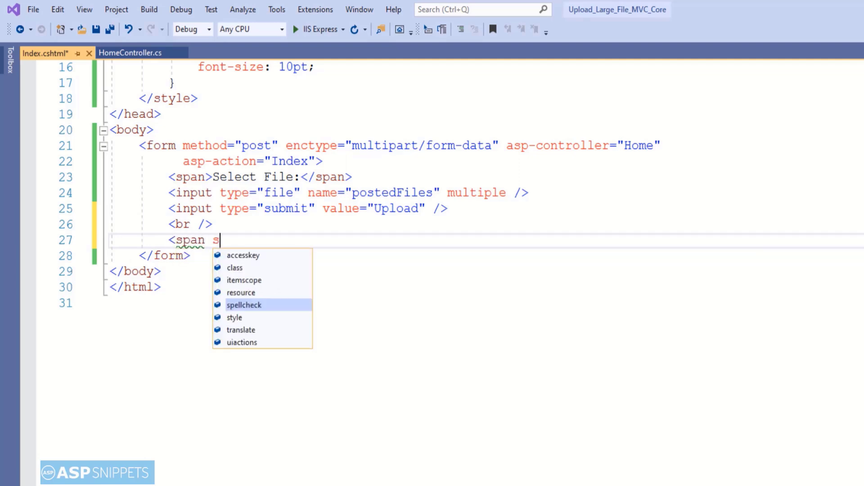
type("tyle=\"co")
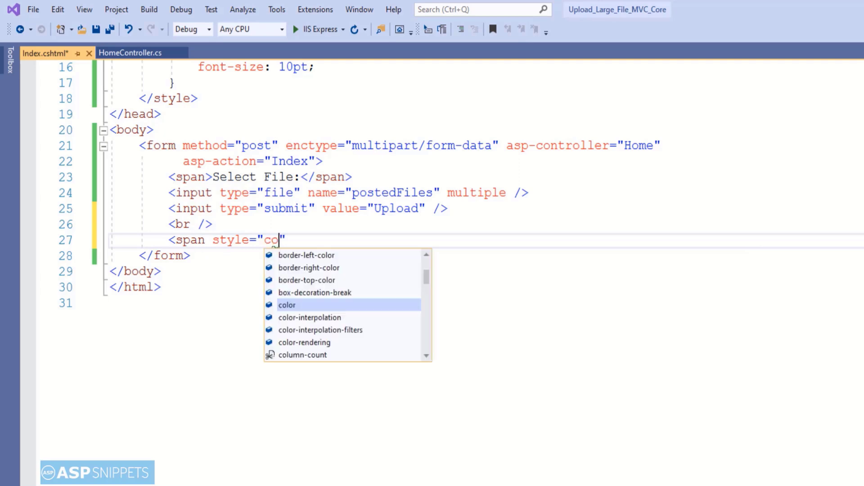
type("lor:green;")
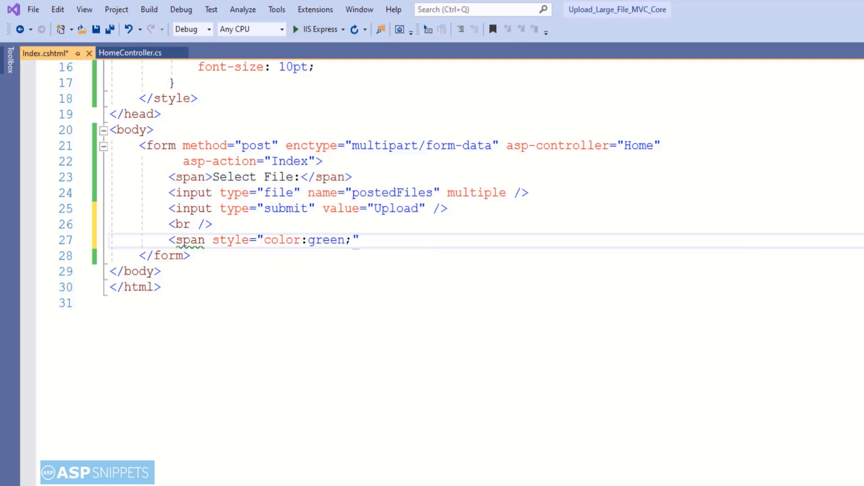
key("Right")
type(">")
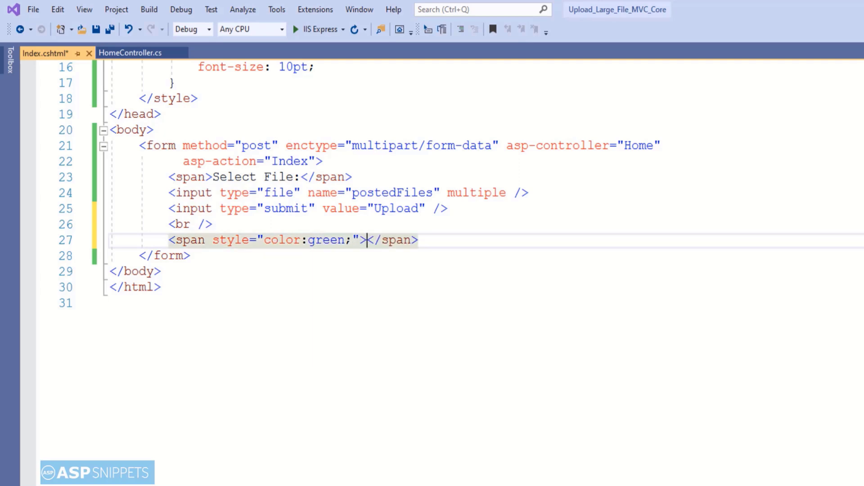
type("@Html.Raw(V")
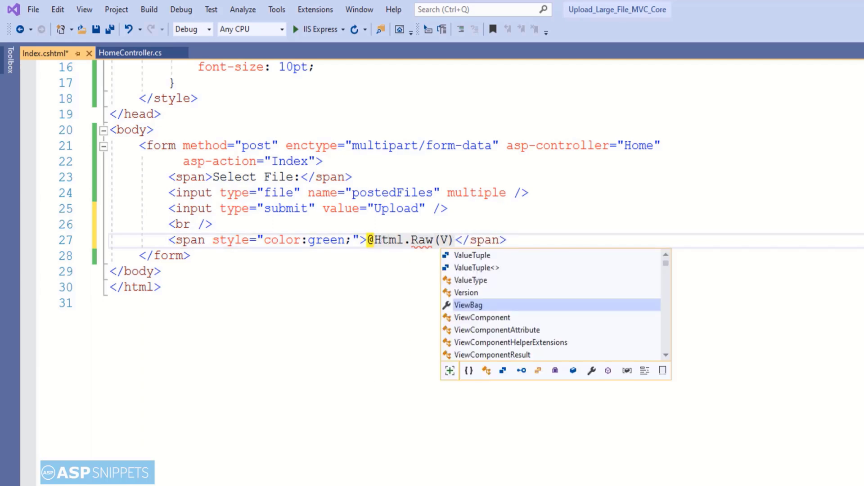
type("iew")
key("Tab")
type(".Message")
key("ctrl+s")
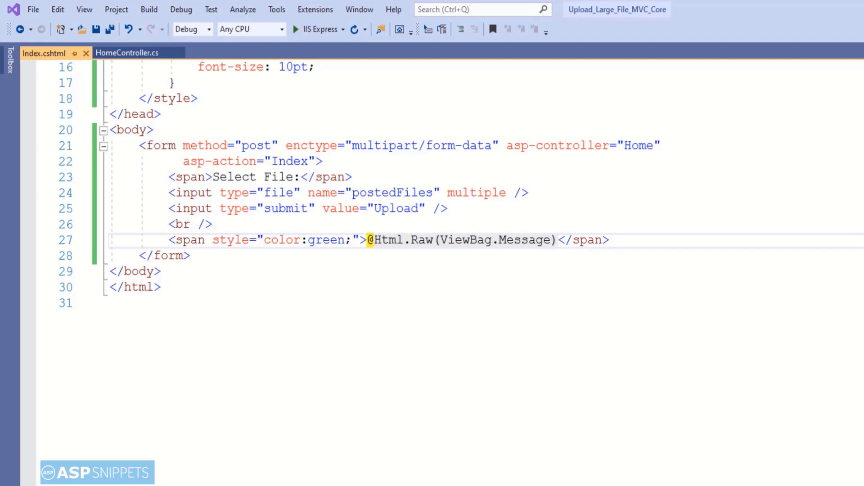
key("End")
key("Down")
key("Down")
key("Down")
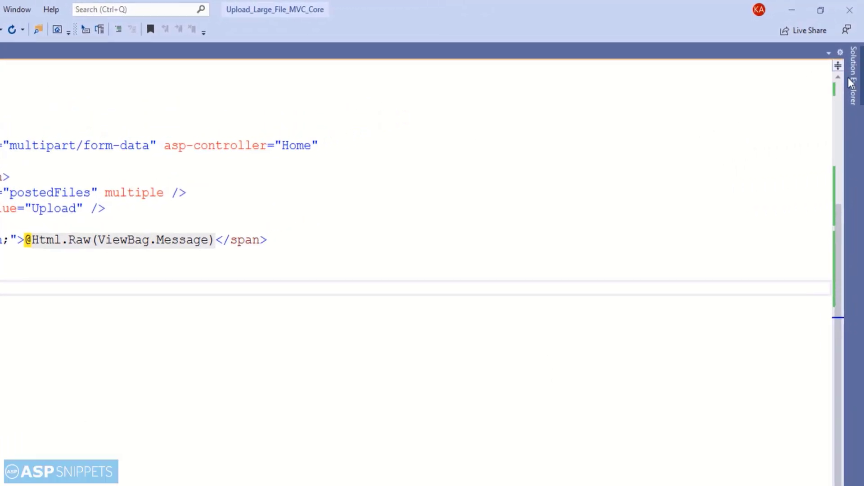
Add a Web Configuration File named web.config to the project and select its template block
left_click(854, 83)
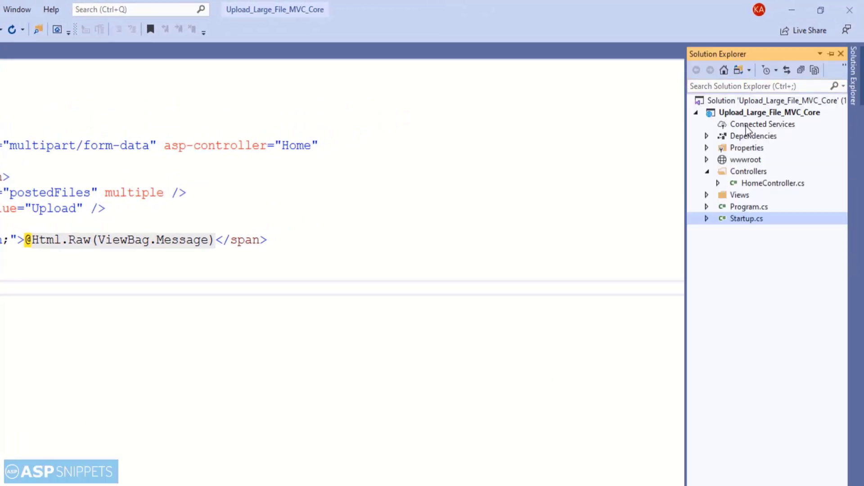
right_click(745, 115)
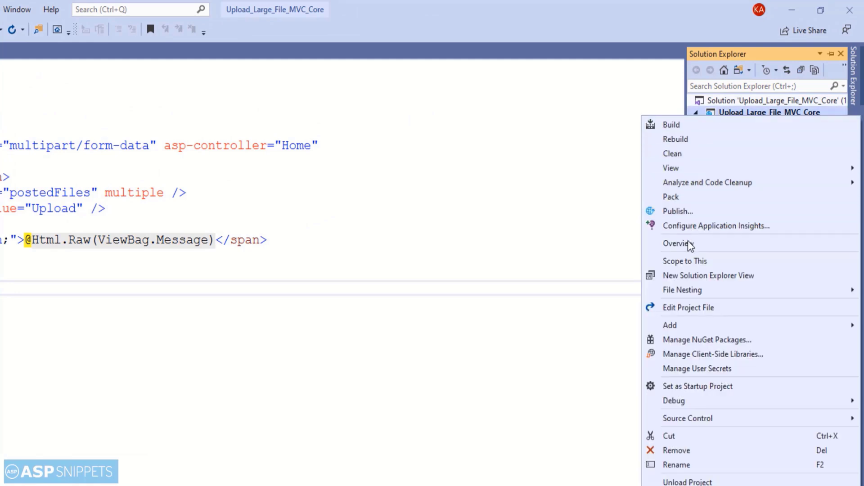
mouse_move(670, 325)
left_click(622, 331)
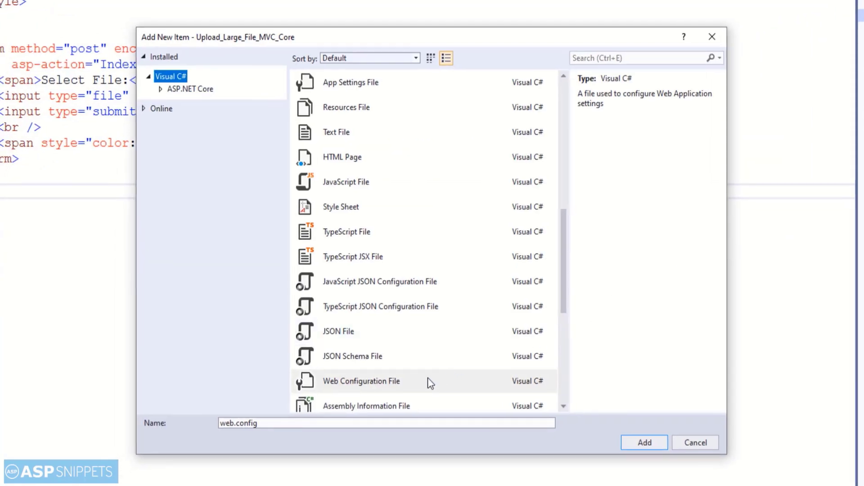
left_click(427, 382)
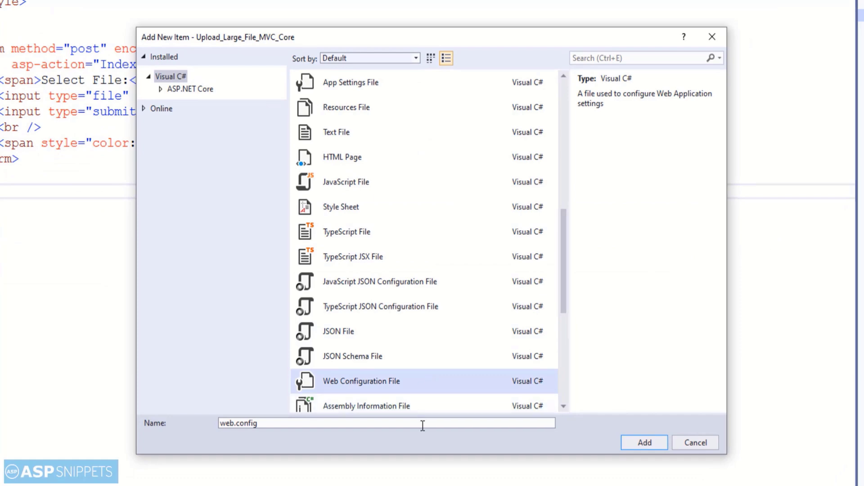
left_click(644, 442)
mouse_move(101, 194)
left_mouse_down()
mouse_move(72, 115)
mouse_move(148, 59)
left_mouse_up()
Replace the template contents with nested system.webServer and security elements
key("Delete")
key("Return")
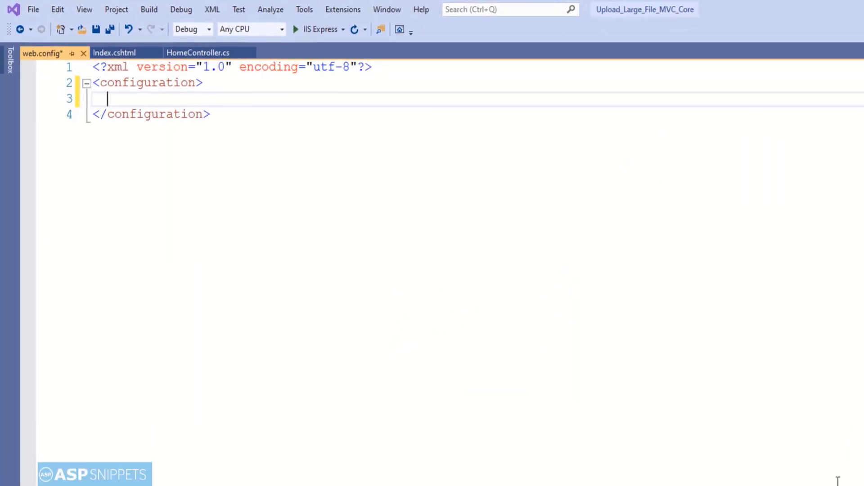
type("<sys")
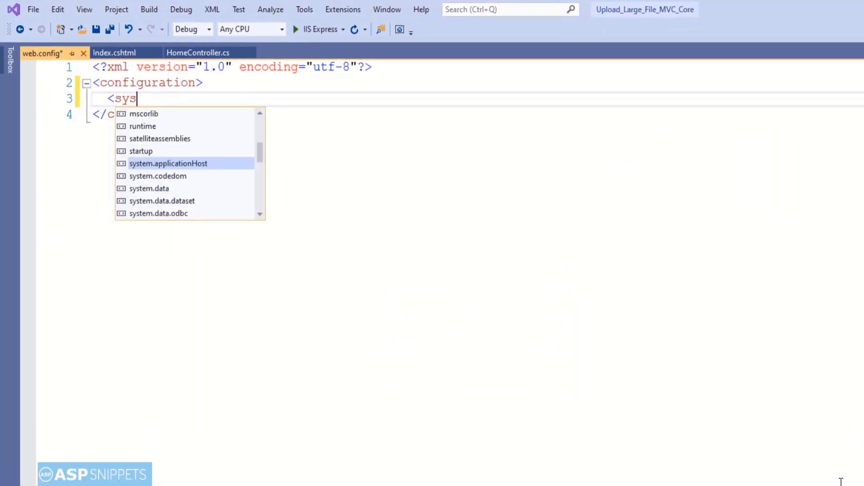
type("tem.web")
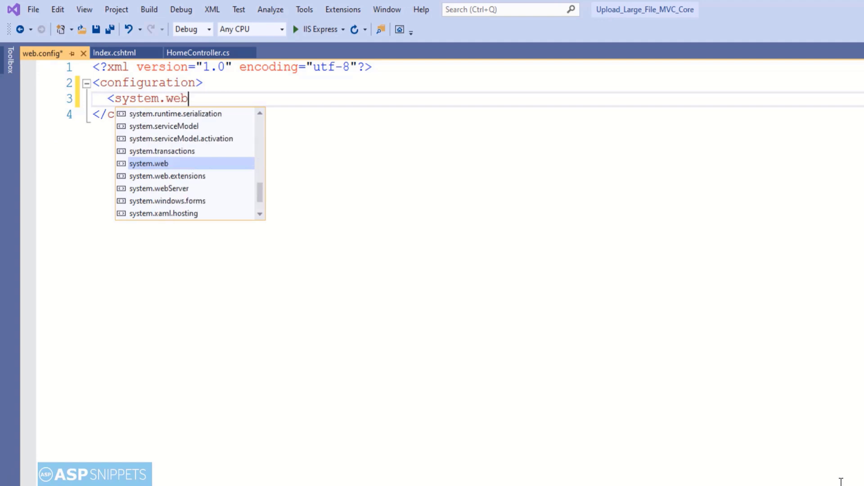
type("Server")
key("Escape")
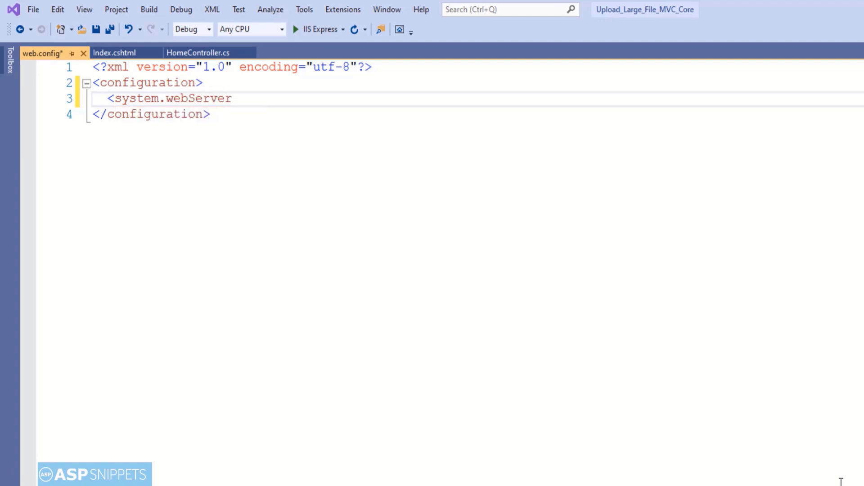
type(">")
key("Return")
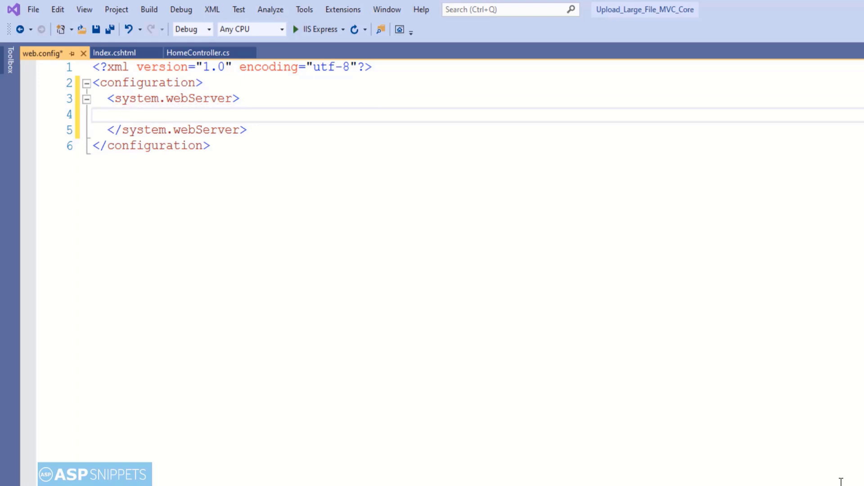
type("<secu")
key("Tab")
type(">")
key("Return")
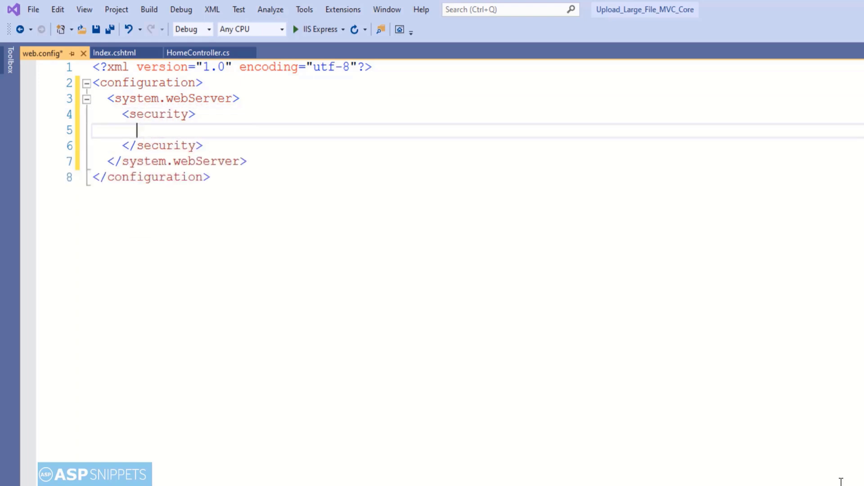
type("<re")
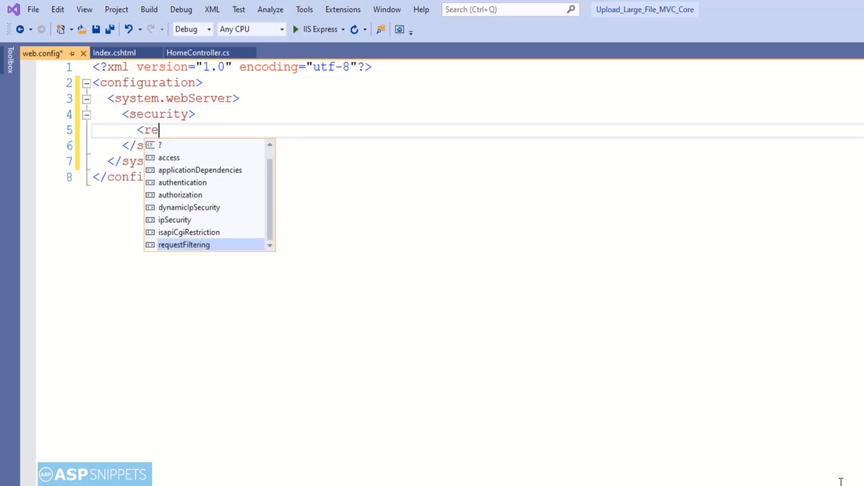
type("qu")
Add requestFiltering/requestLimits with maxAllowedContentLength="104857600" and save web.config
key("Tab")
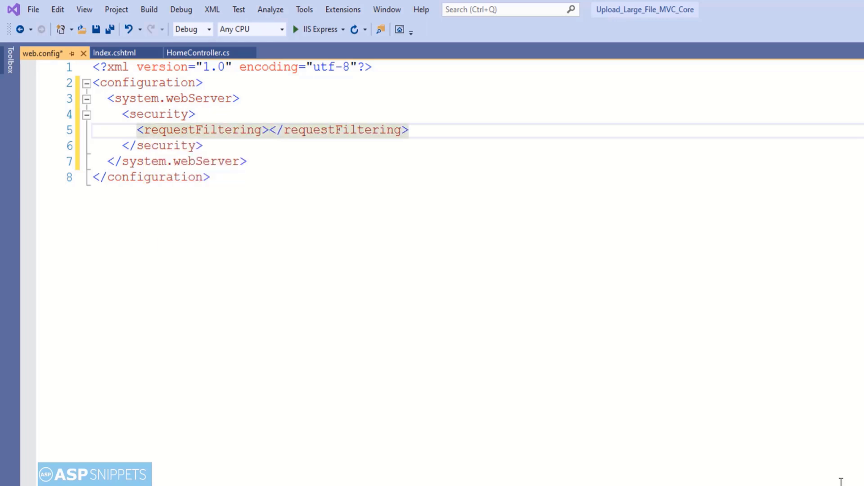
type(">")
key("Return")
type("<requ")
key("Tab")
type("maxallowe")
key("Tab")
type("=\"")
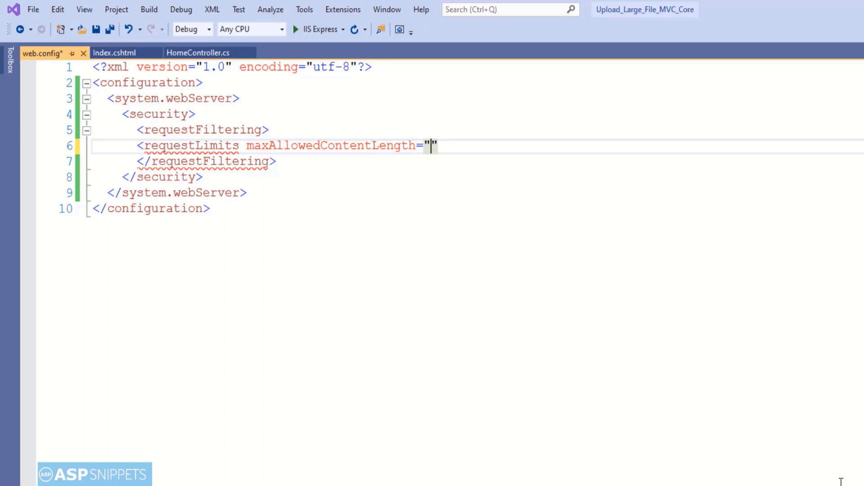
type("104857600")
key("End")
type("/>")
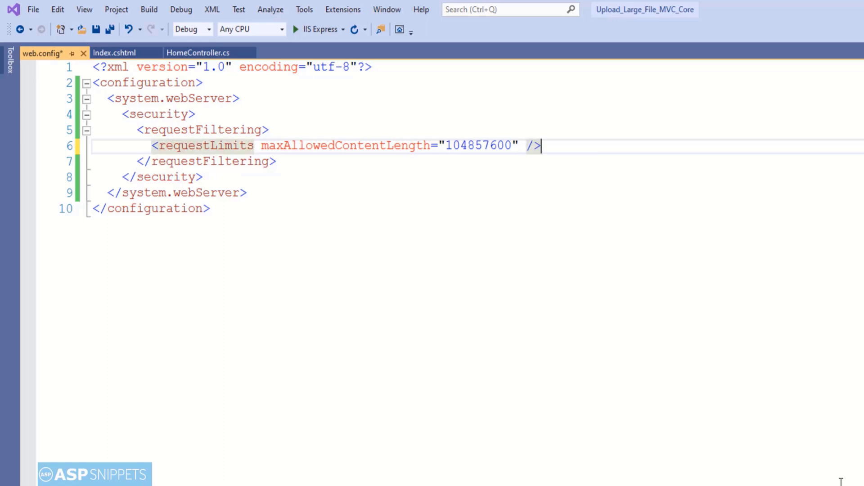
key("ctrl+s")
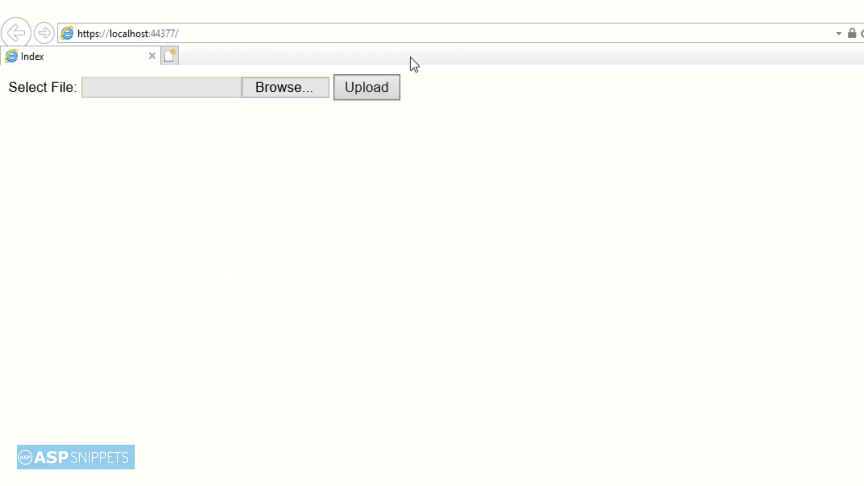
Choose both Sample PDF and sample in the file picker and upload them
left_click(284, 86)
left_click(273, 128)
left_click(270, 144, "ctrl")
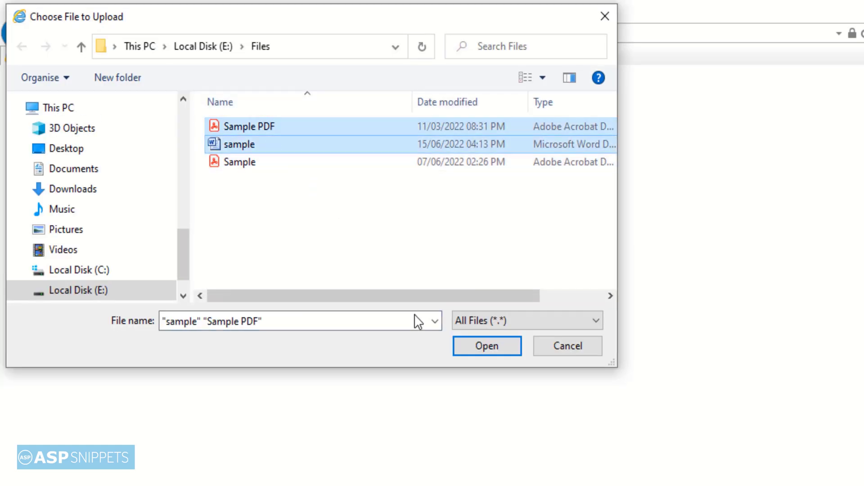
left_click(486, 346)
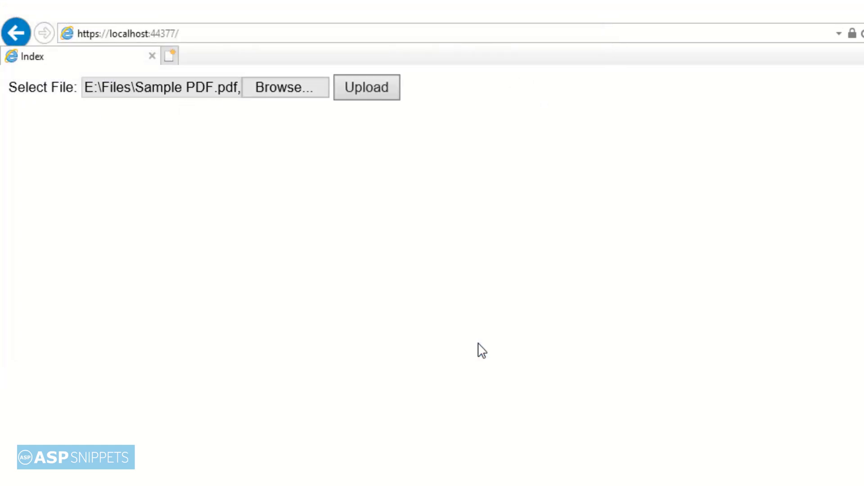
left_click(364, 88)
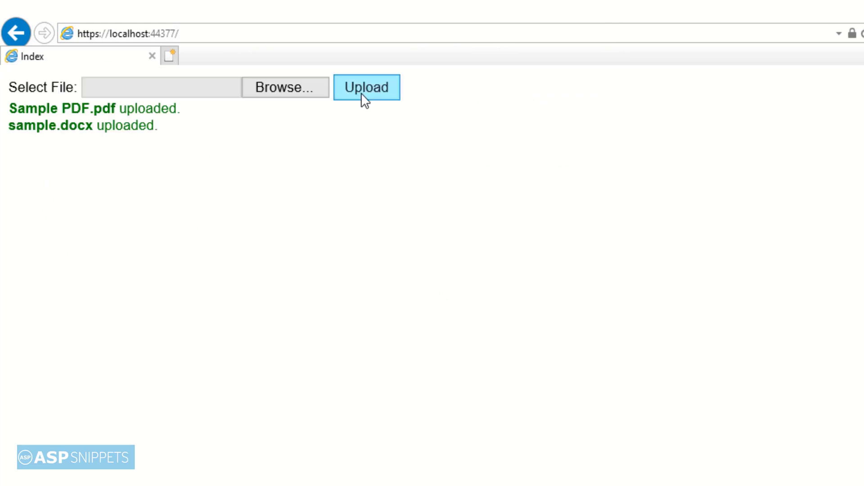